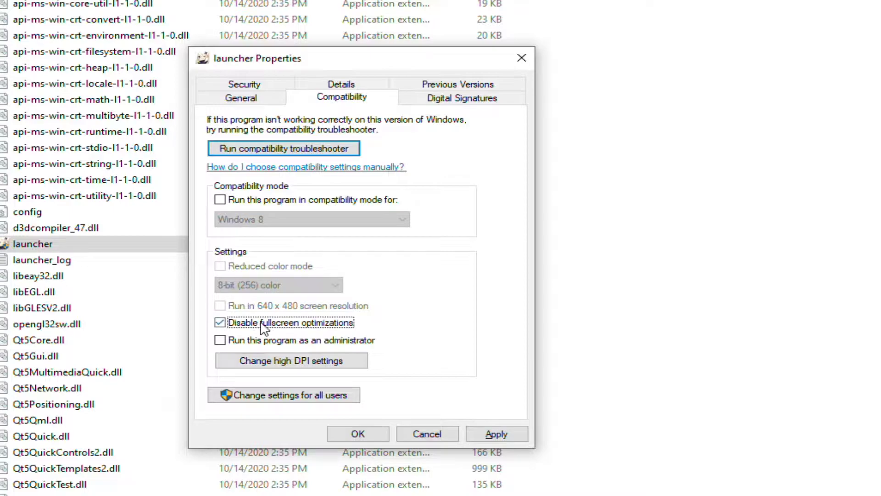
Override the Genshin Impact launcher's high DPI scaling behavior, with scaling performed by Application.
click(299, 359)
click(289, 354)
click(290, 373)
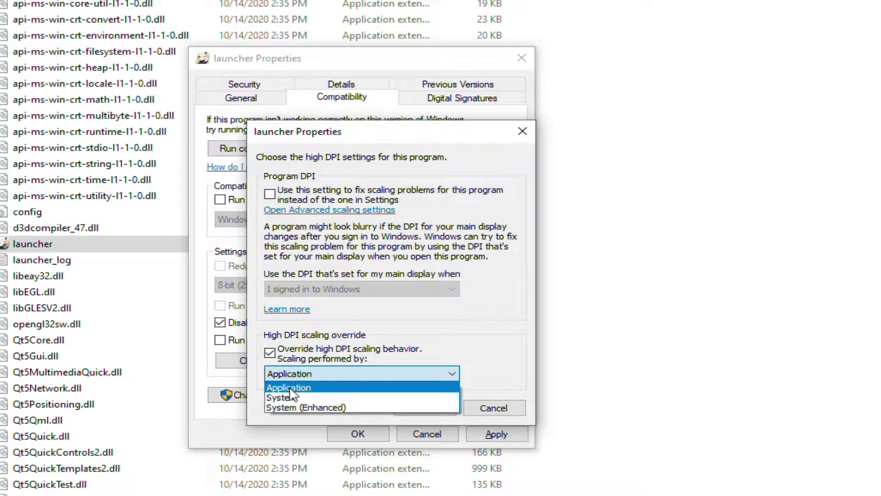
click(295, 387)
click(423, 408)
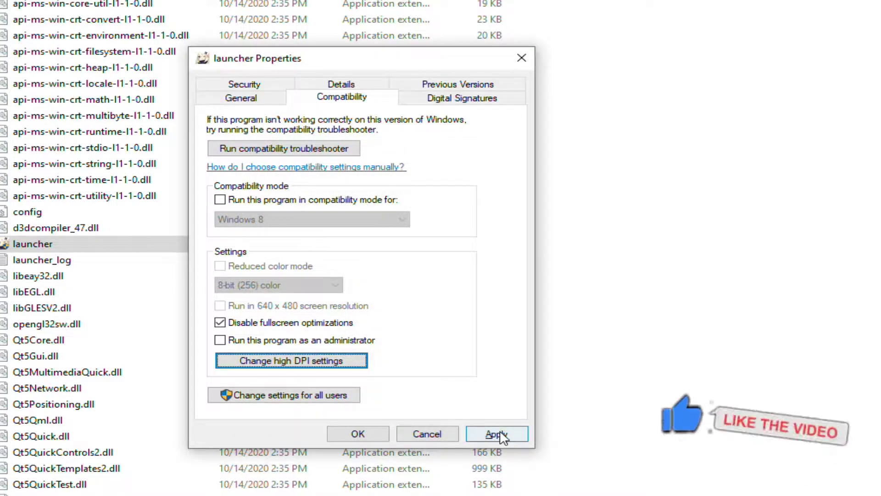
Apply the launcher's compatibility settings and close its properties and the Genshin Impact folder.
click(498, 434)
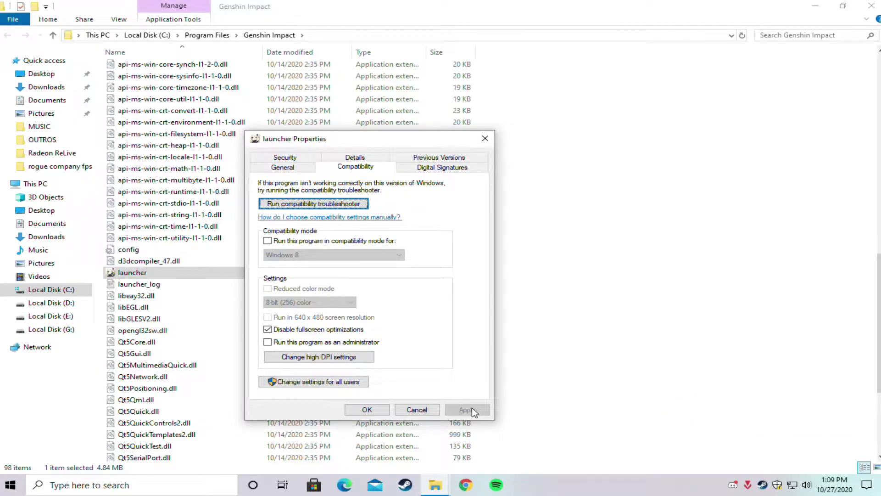
click(358, 433)
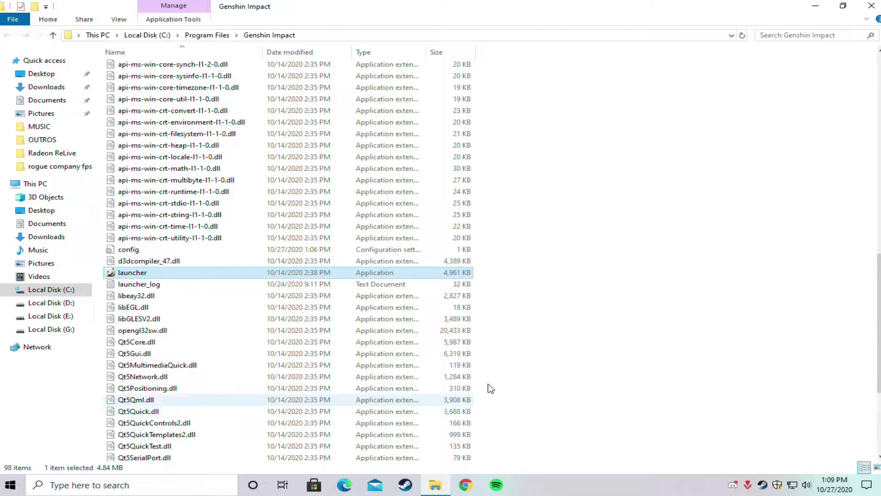
click(870, 6)
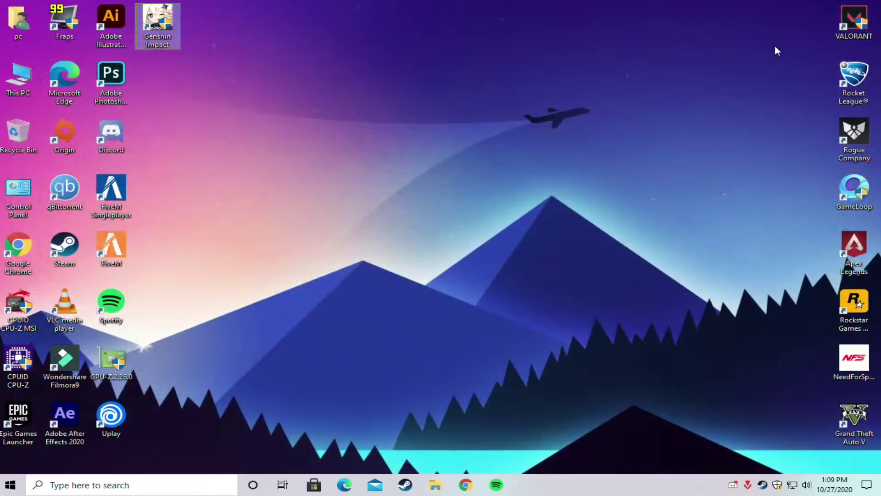
Search Windows for "Graphics settings" and open that system settings page.
click(9, 487)
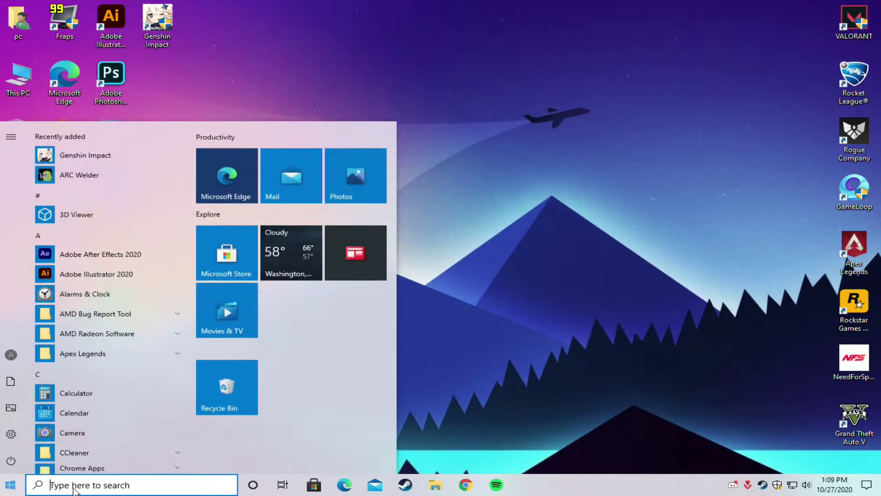
text(Graphics se)
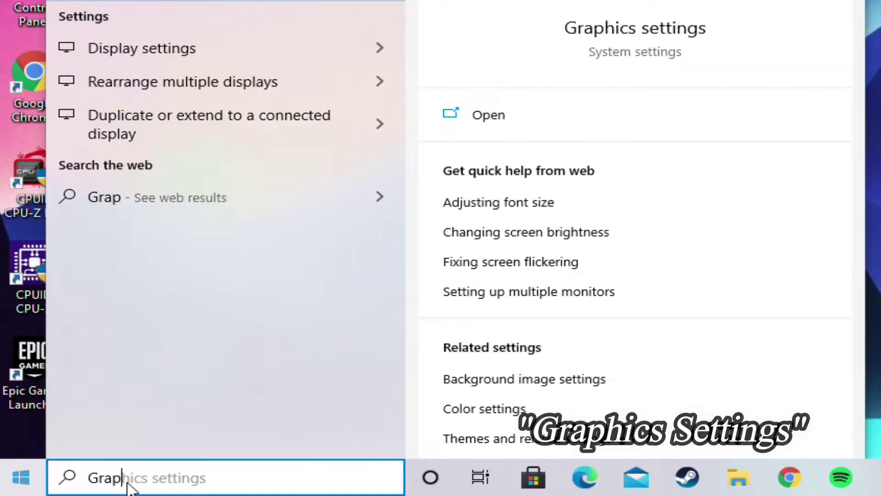
text(ttings)
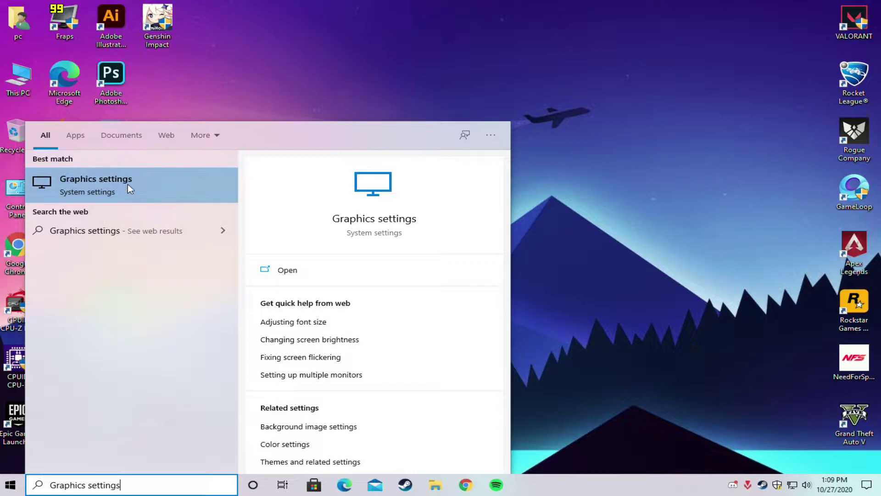
click(297, 270)
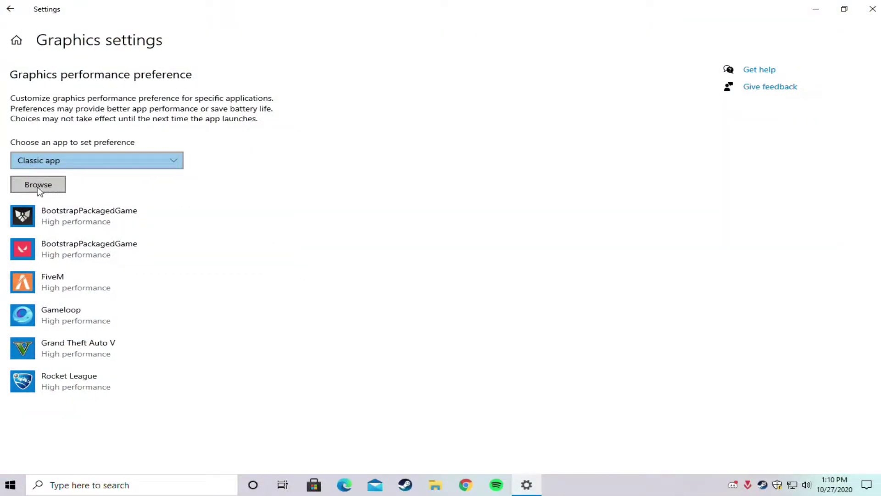
Add the GenshinImpact application from E:\Genshinimpact\Genshin Impact Game to the graphics performance preference list as a classic app.
click(38, 186)
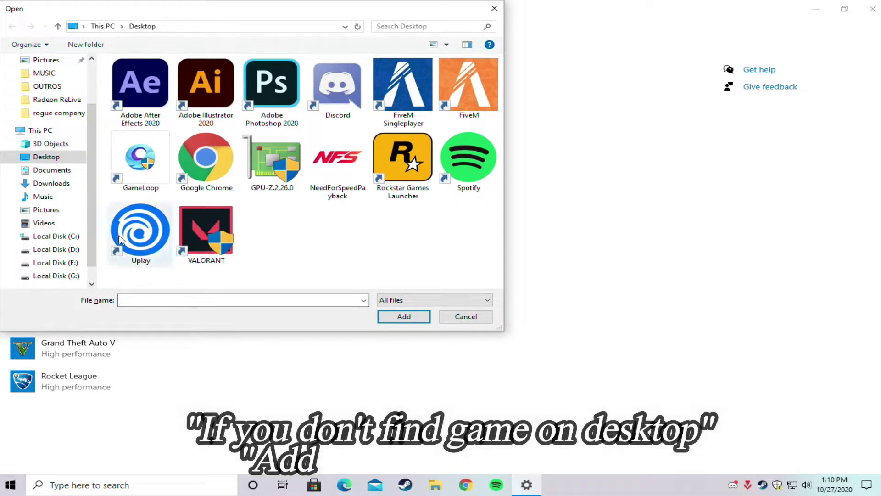
scroll(87, 211, down, 2)
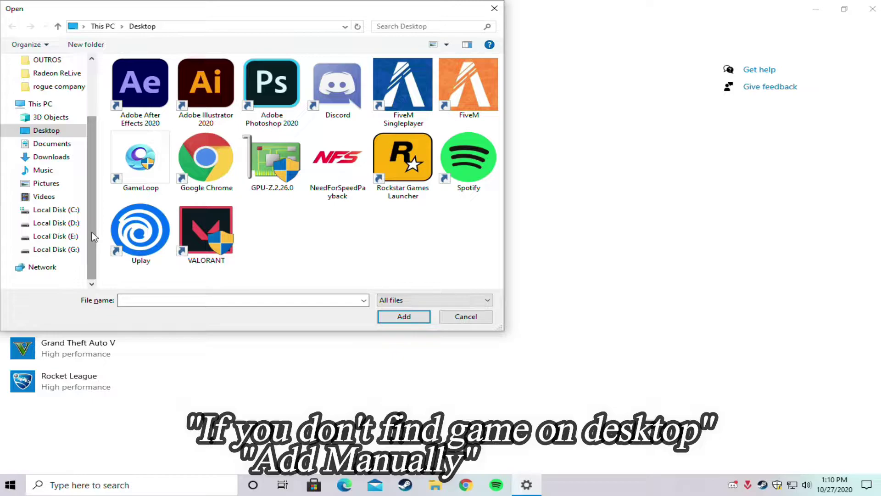
click(74, 236)
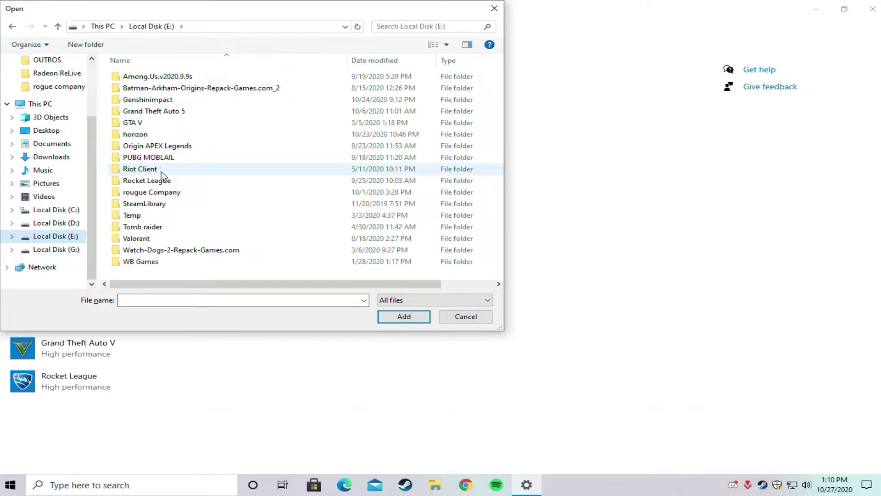
double_click(143, 105)
double_click(191, 78)
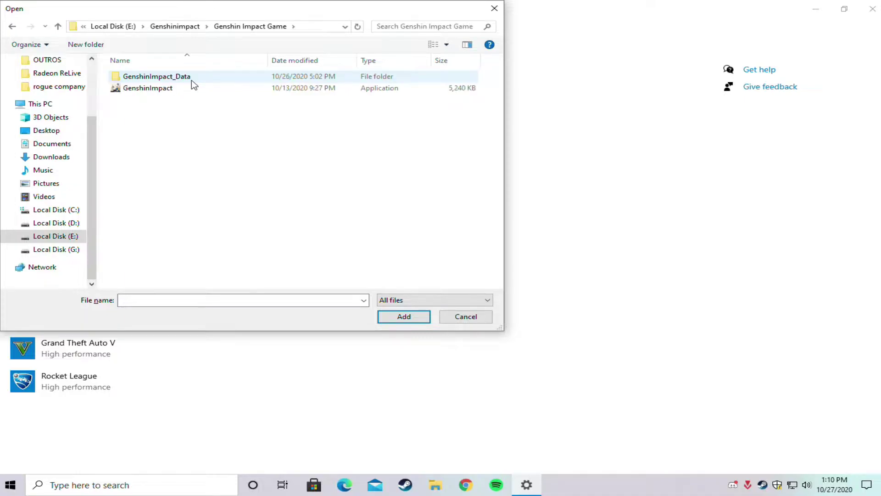
click(159, 90)
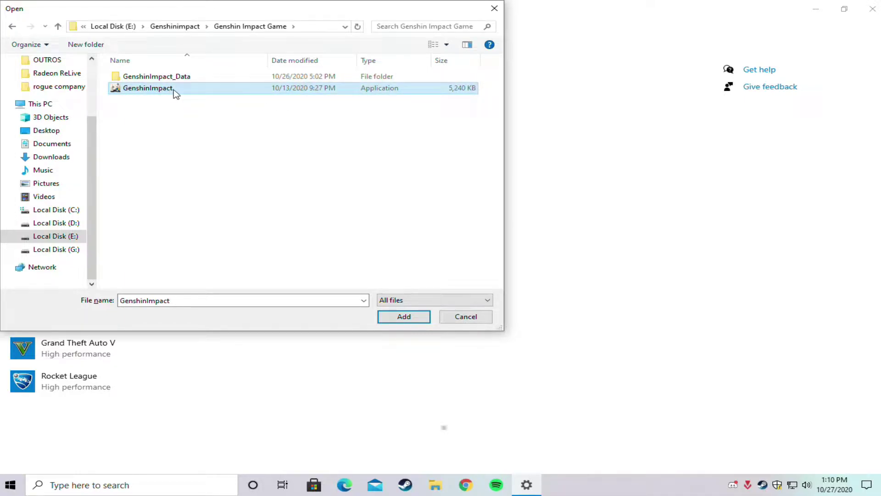
click(406, 318)
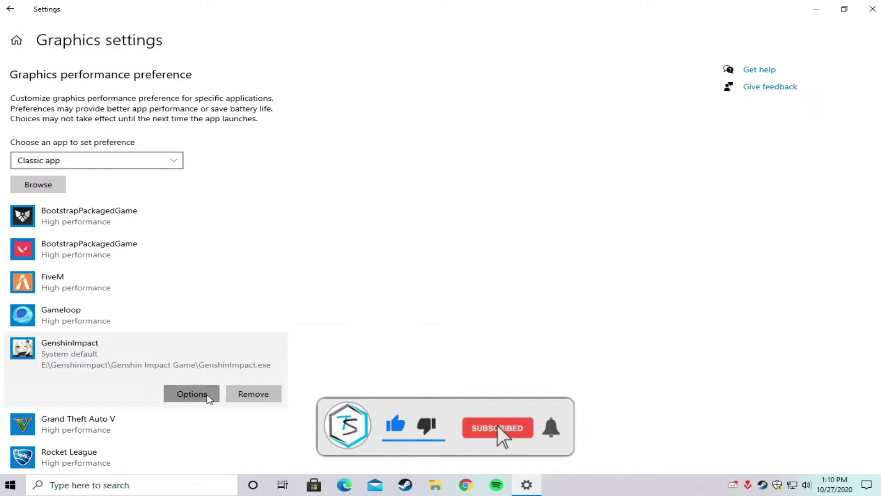
Set GenshinImpact's graphics preference to High performance, save it and close the settings window.
click(192, 394)
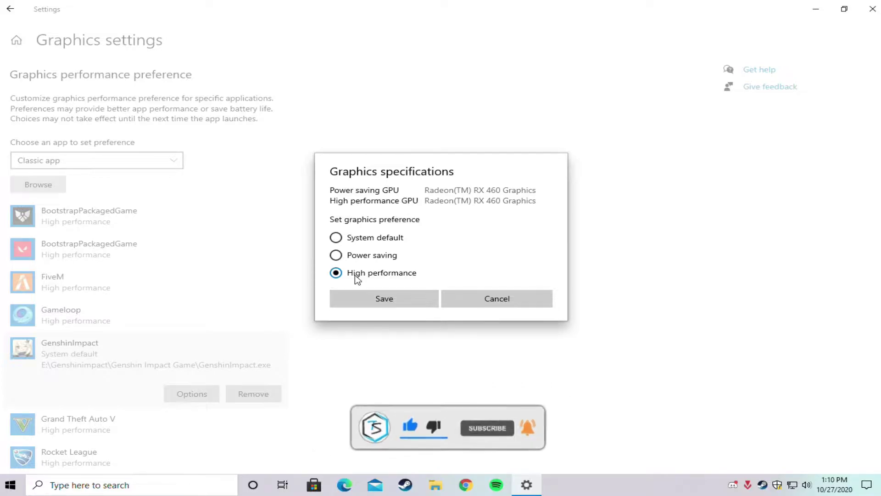
click(381, 299)
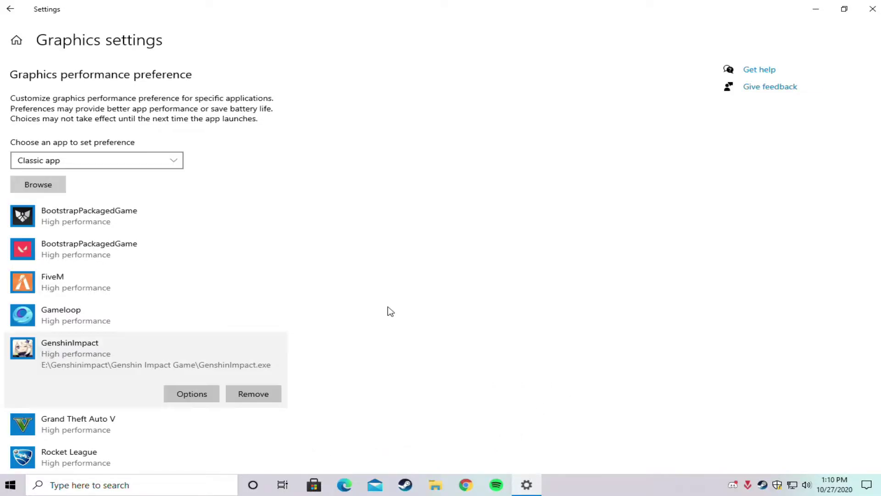
click(843, 8)
click(813, 26)
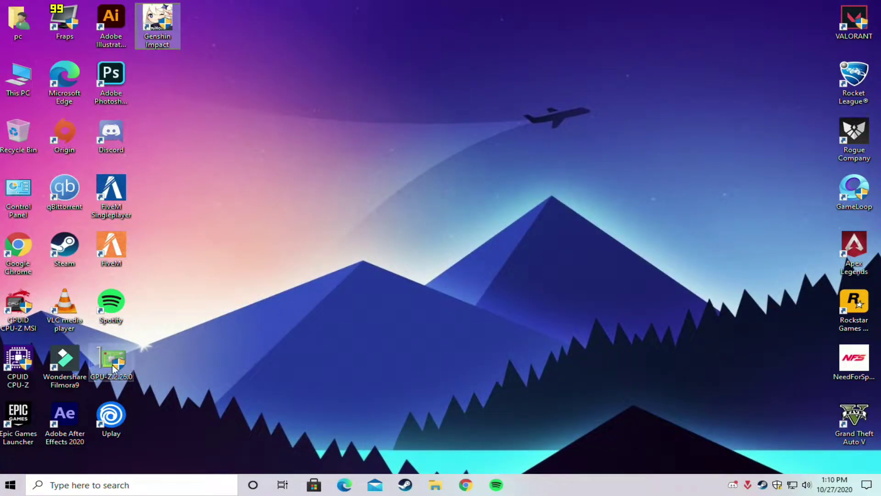
Search Windows for "regedit", open Registry Editor and allow it to make changes to the device.
click(14, 483)
click(96, 482)
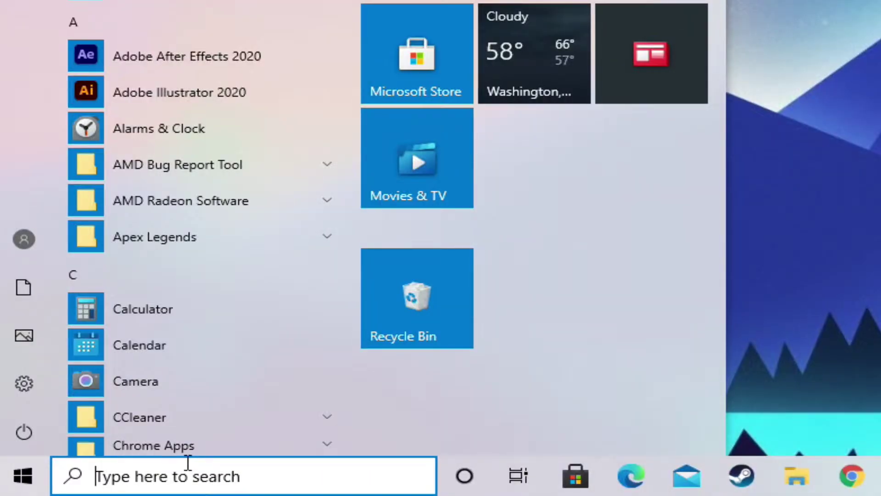
text(regedi)
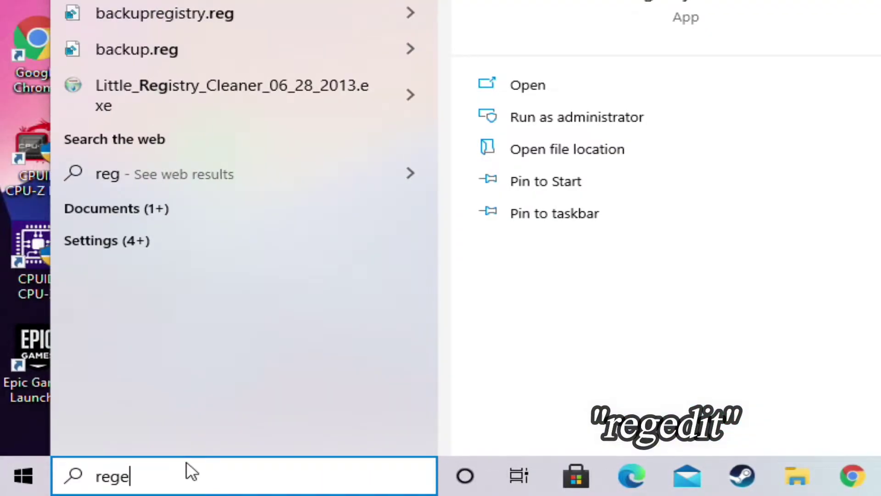
text(t)
drag(201, 466, 131, 468)
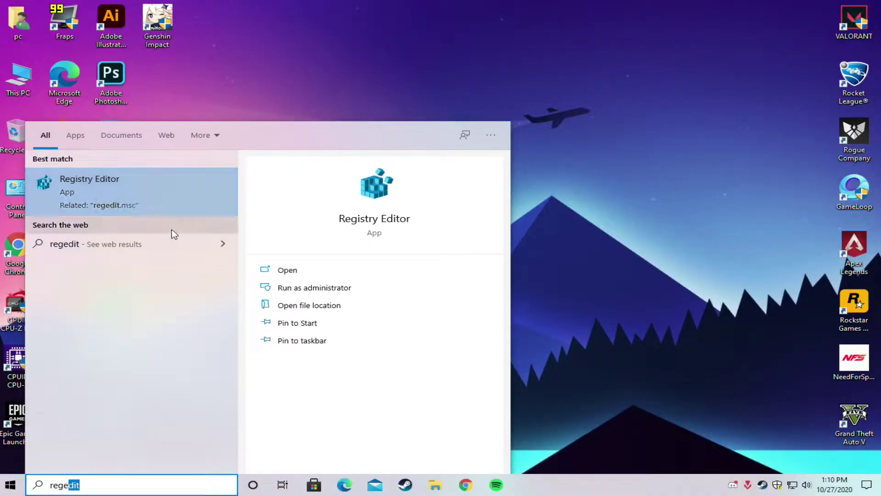
click(280, 270)
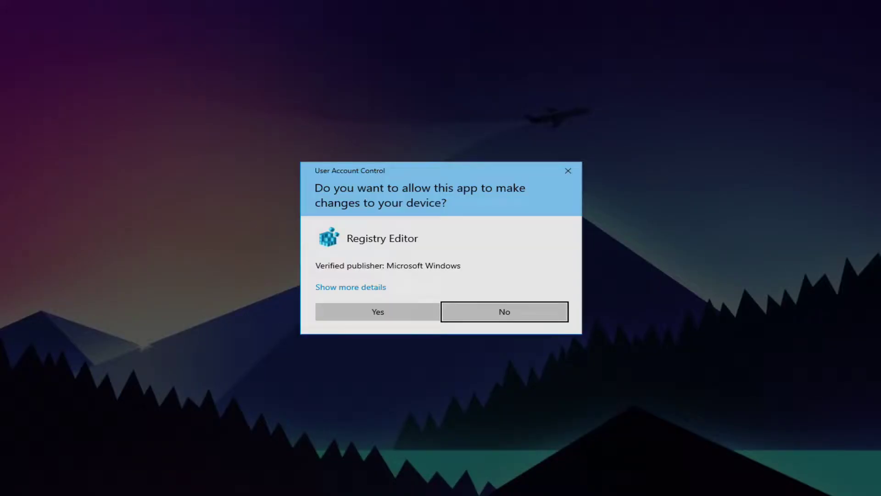
click(378, 311)
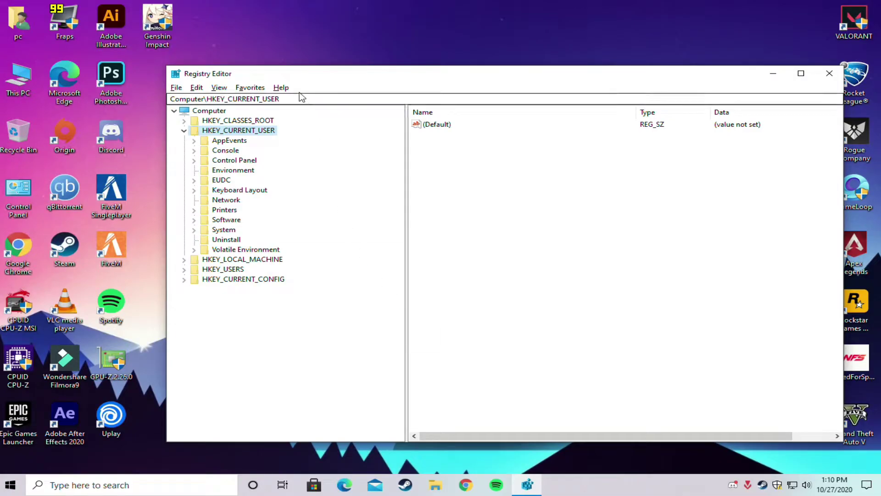
Go to the registry key HKEY_CURRENT_USER\Software\miHoYo\Genshin Impact.
drag(314, 64, 303, 60)
click(142, 116)
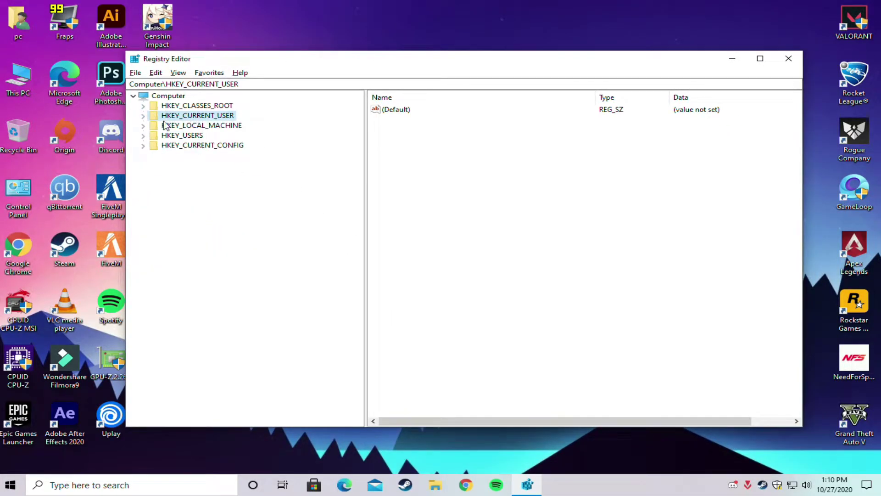
click(143, 117)
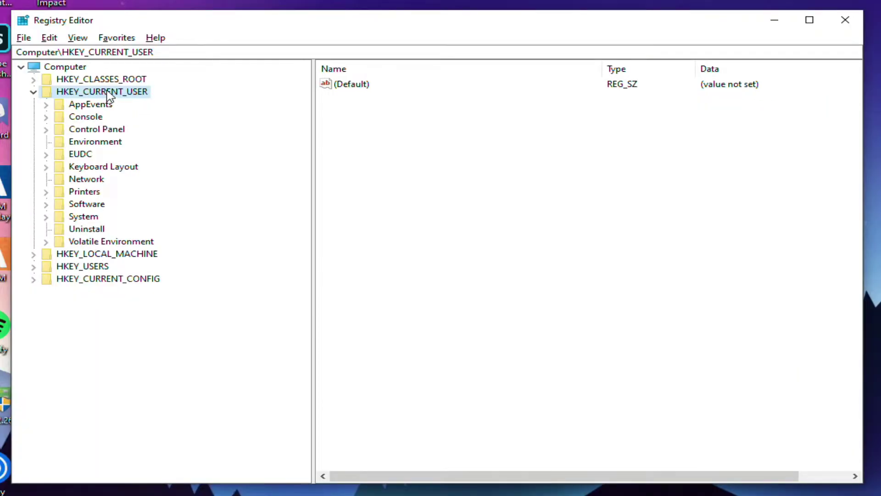
click(45, 205)
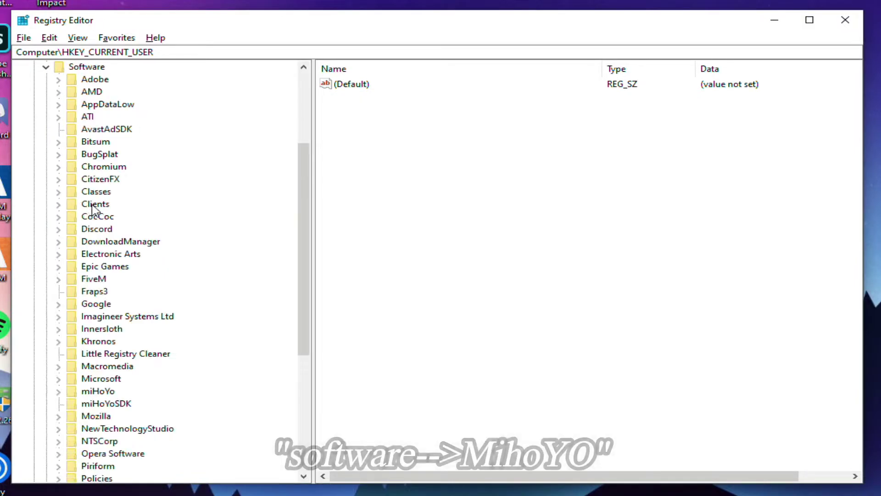
click(84, 67)
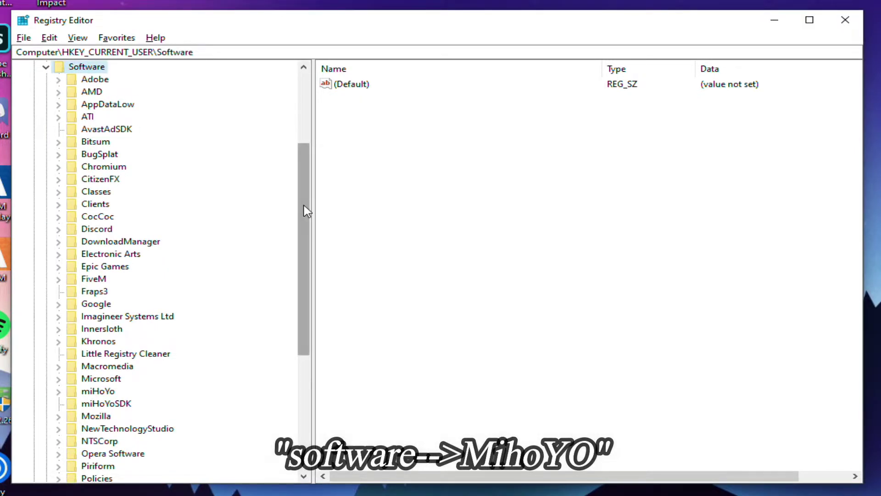
drag(307, 209, 305, 230)
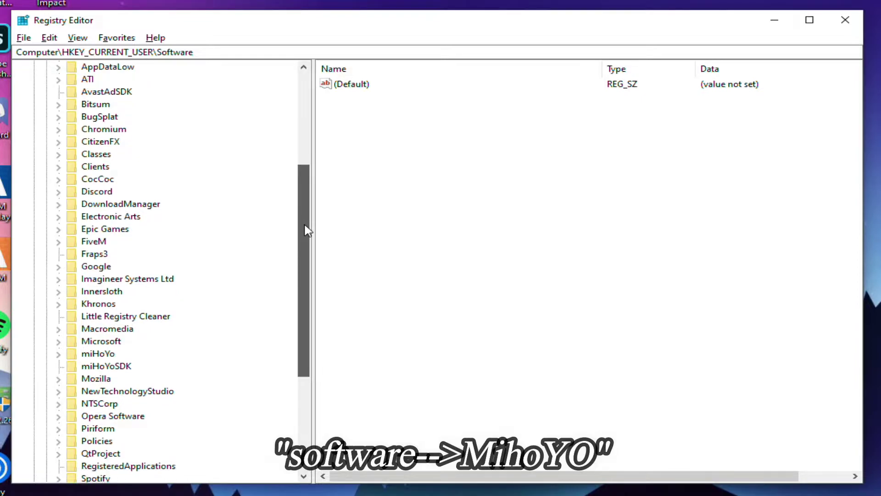
click(94, 354)
double_click(94, 355)
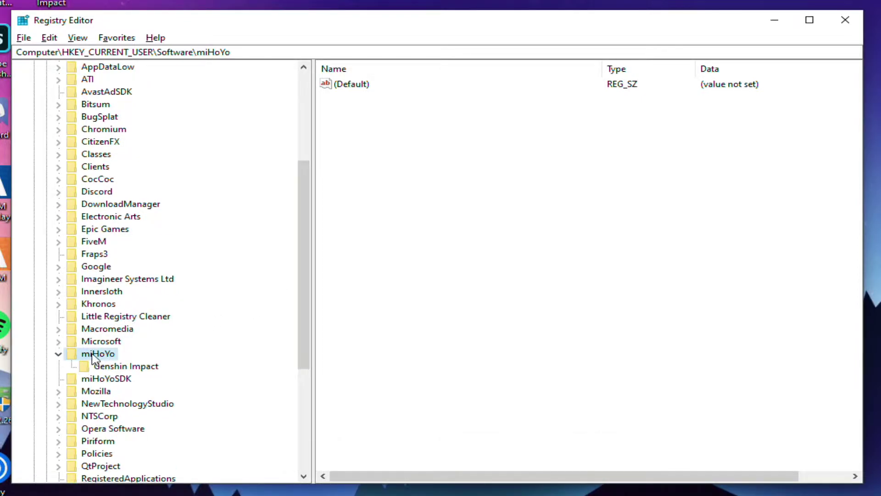
click(133, 367)
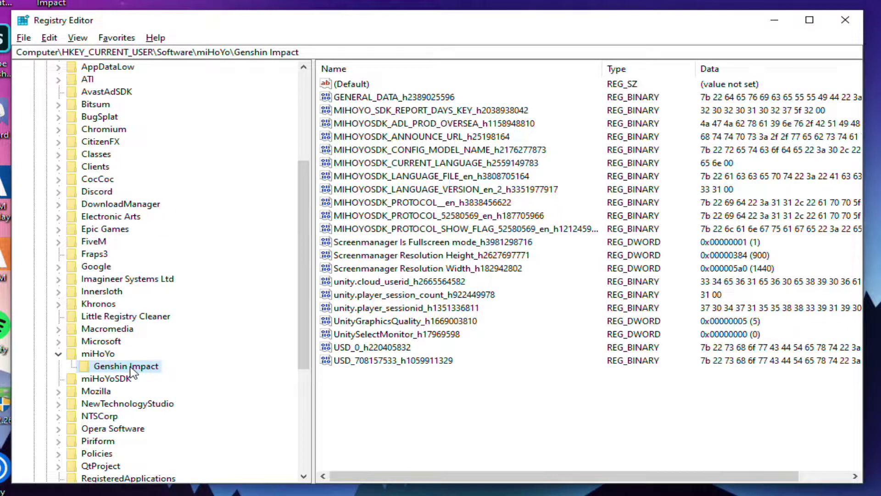
right_click(372, 327)
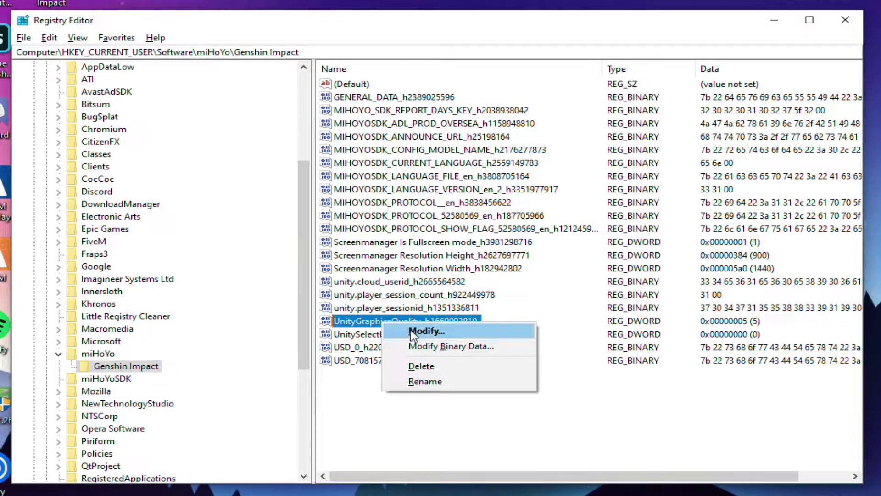
click(418, 331)
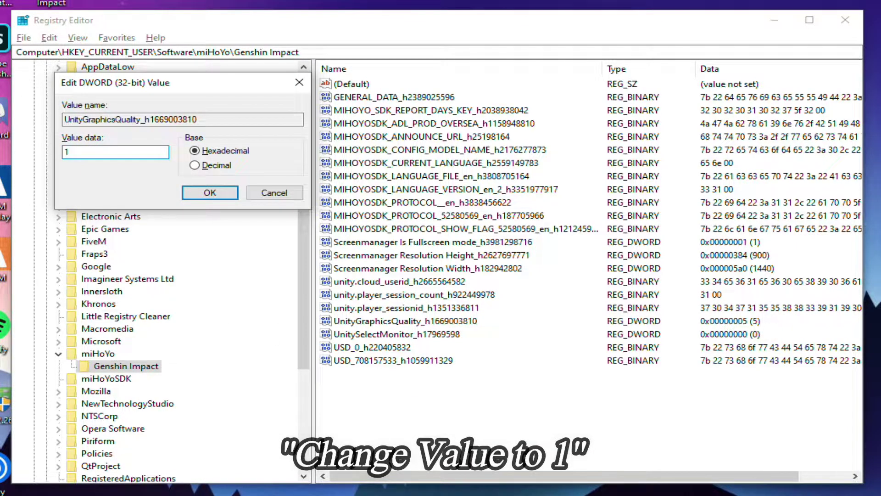
click(211, 193)
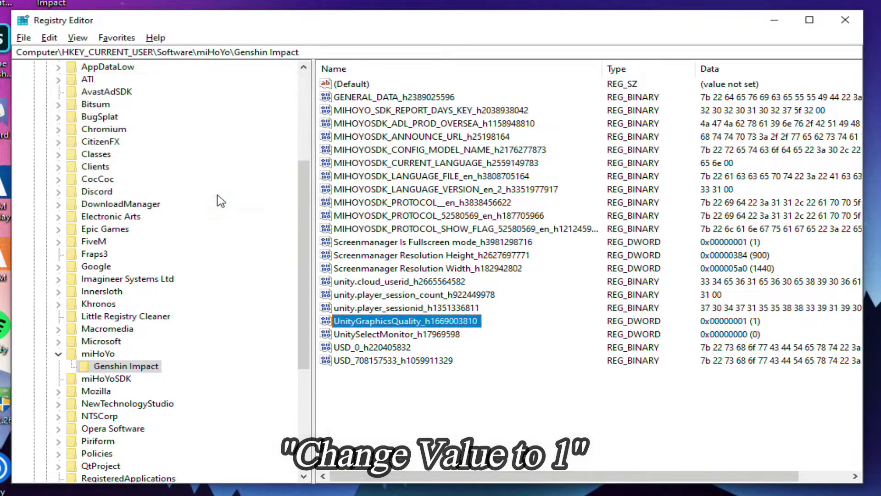
click(845, 20)
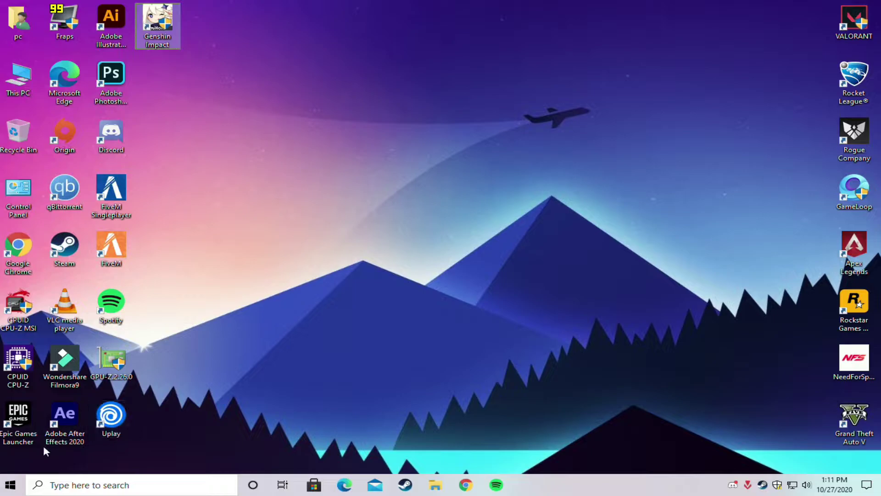
Find Registry Editor by searching Windows for "regedit", open it and allow it to make changes to the device.
click(10, 485)
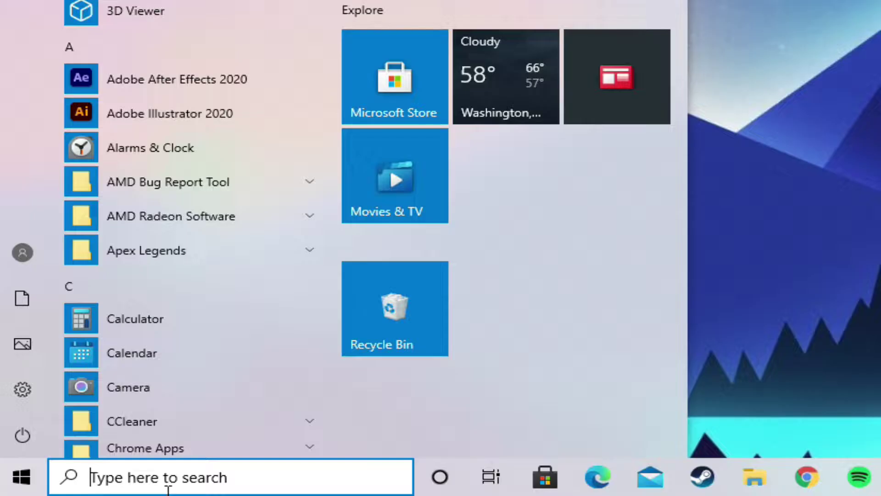
click(95, 486)
text(ref)
key(BackSpace)
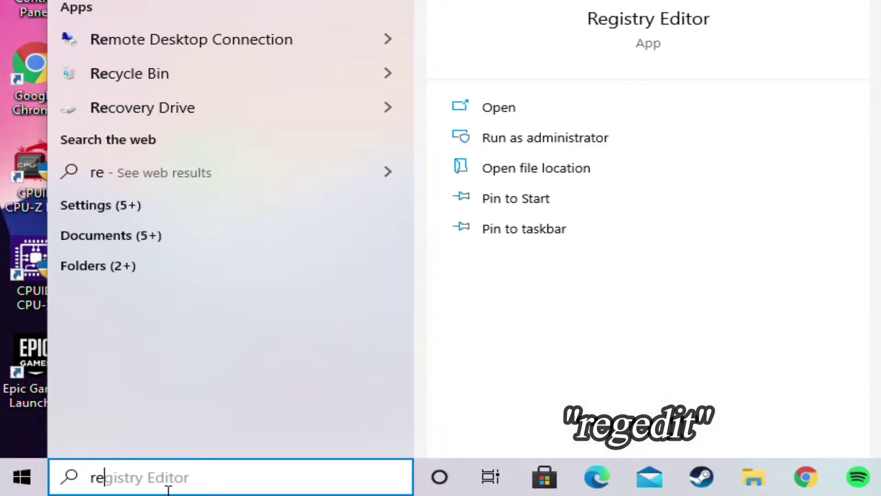
text(gedit)
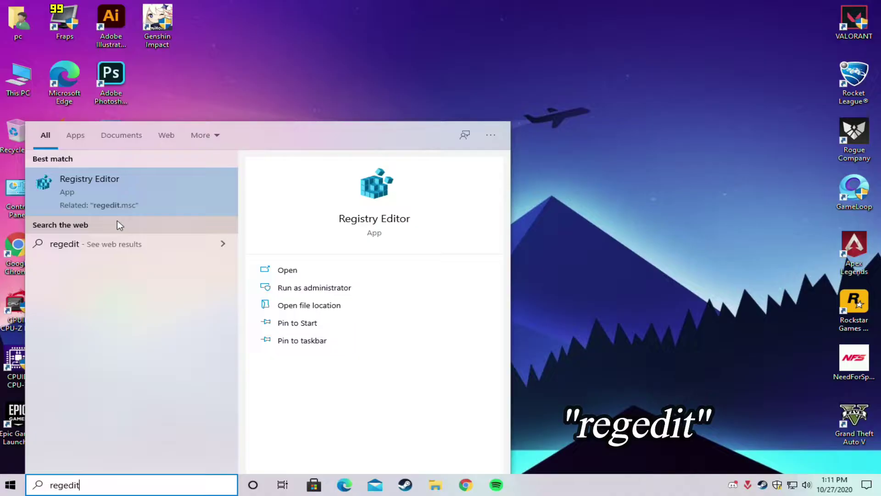
click(302, 271)
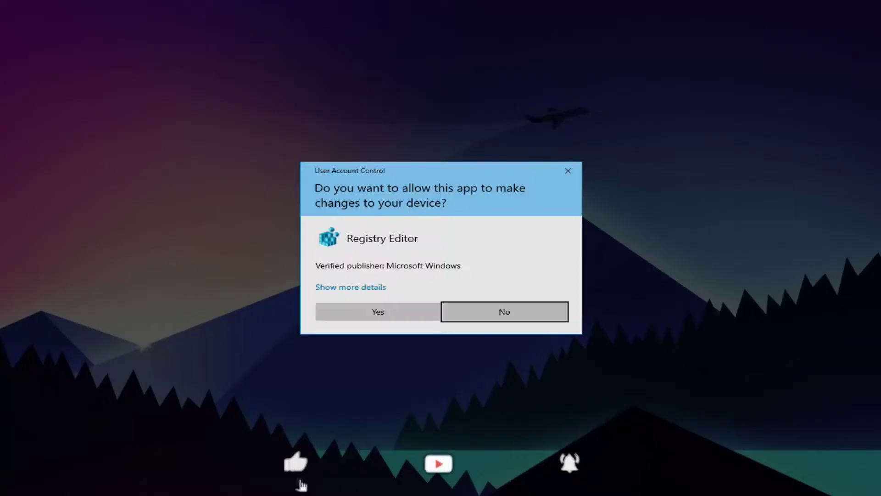
click(401, 313)
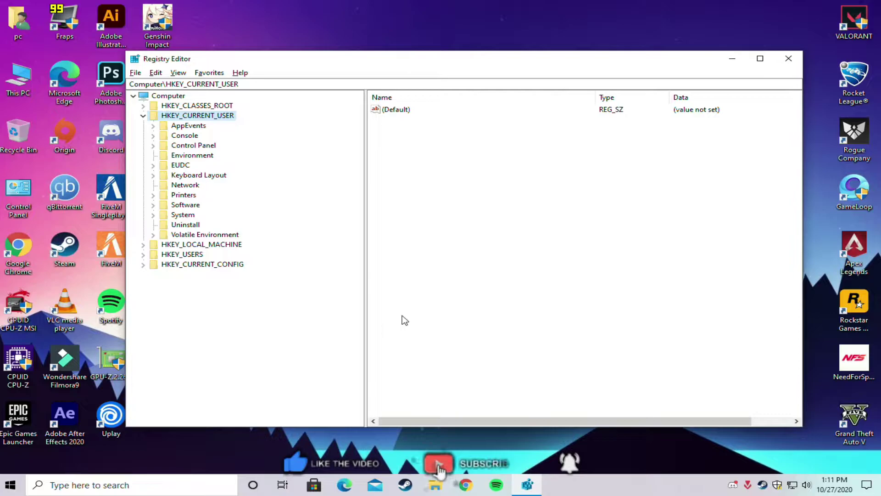
Collapse HKEY_CURRENT_USER and expand the registry tree to HKEY_LOCAL_MACHINE\SOFTWARE\Microsoft.
click(143, 116)
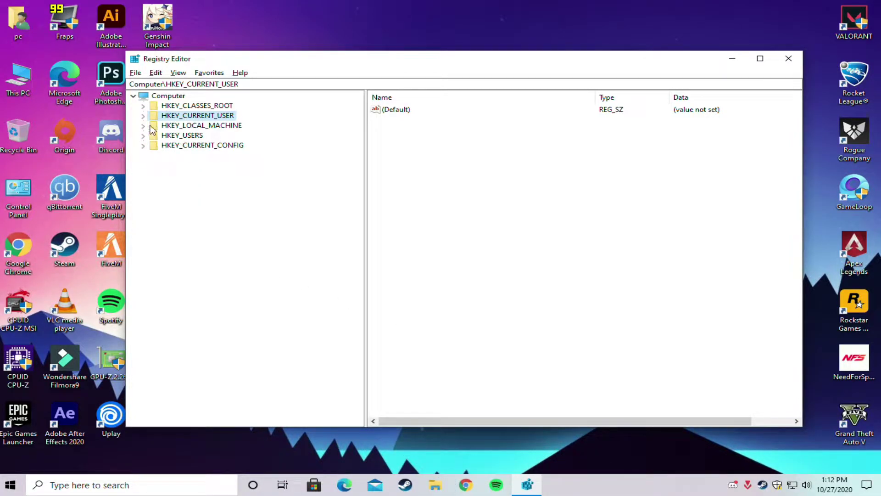
click(151, 125)
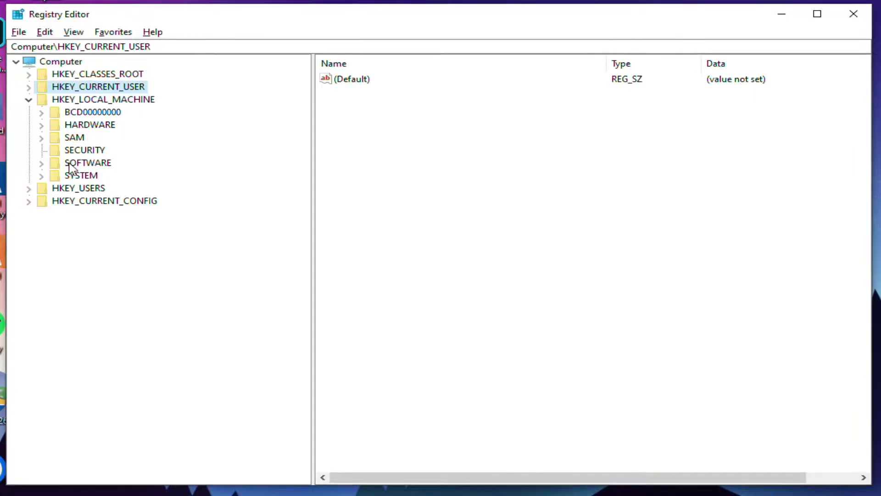
double_click(68, 165)
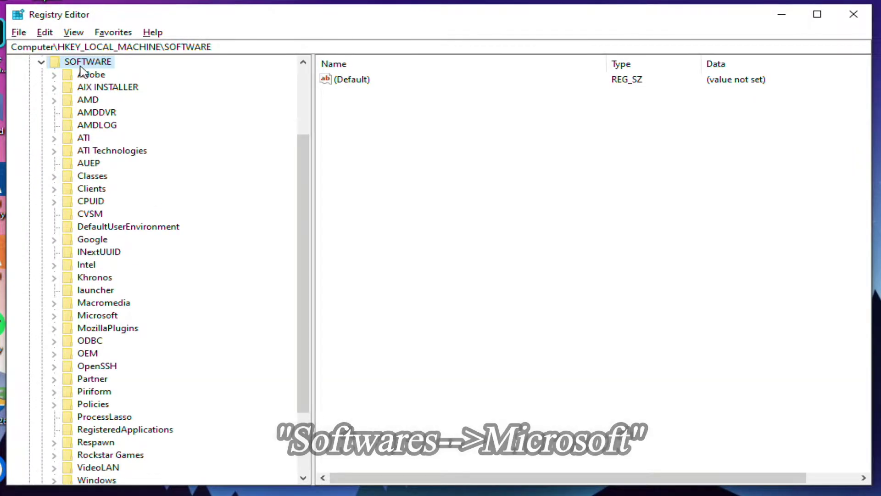
drag(310, 204, 308, 239)
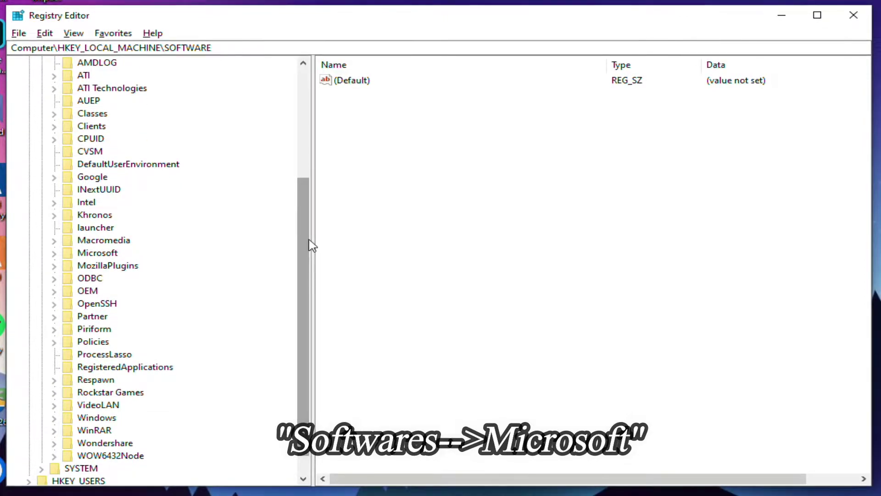
double_click(71, 254)
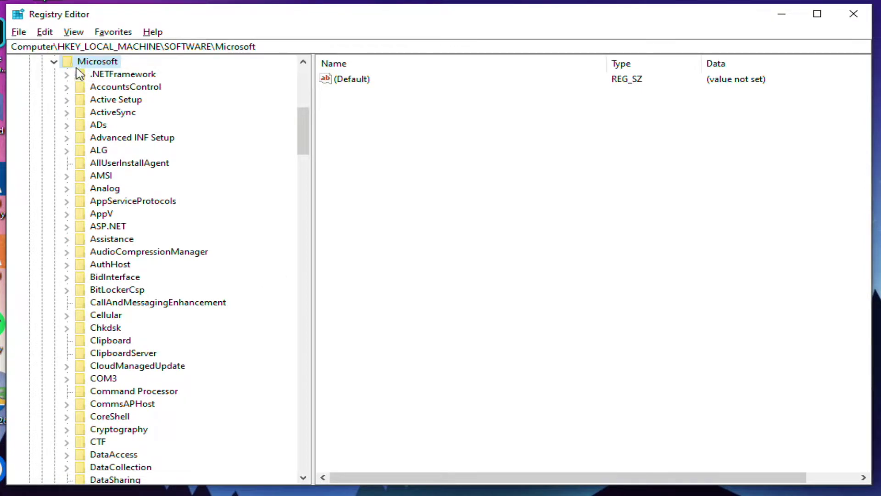
Under the Microsoft key, expand Windows NT and its CurrentVersion subkey.
scroll(300, 128, down, 6)
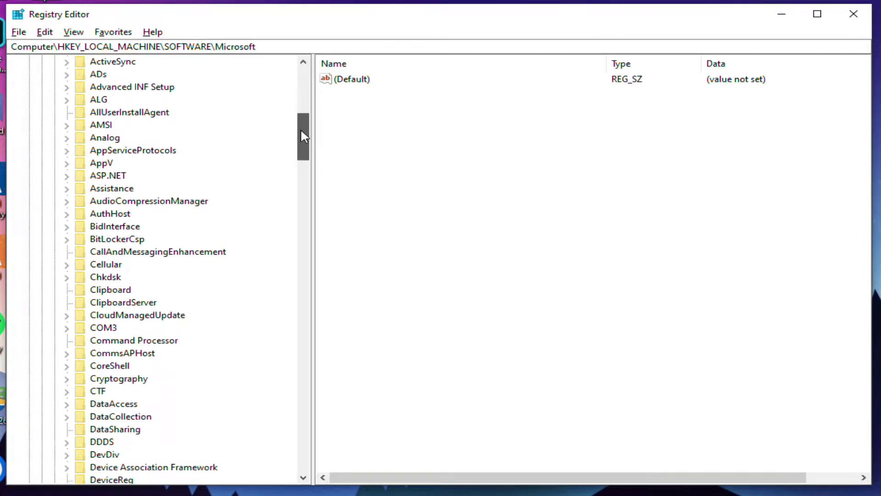
drag(302, 151, 301, 398)
double_click(127, 393)
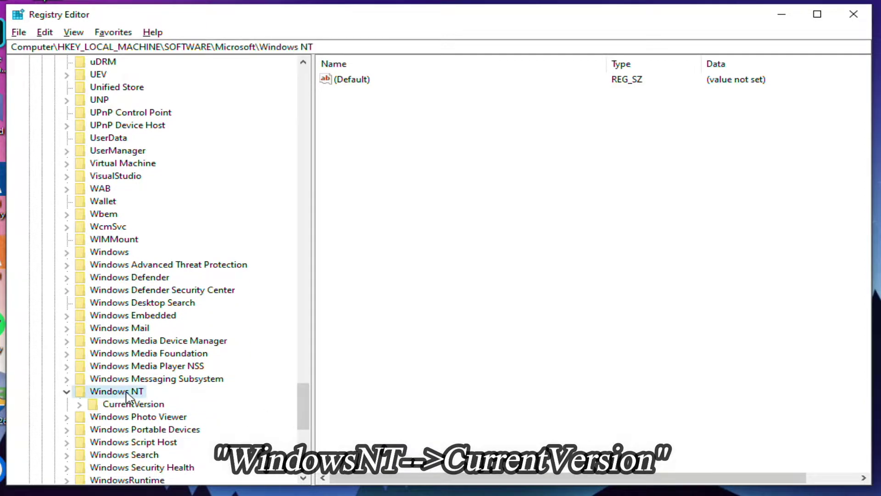
double_click(133, 404)
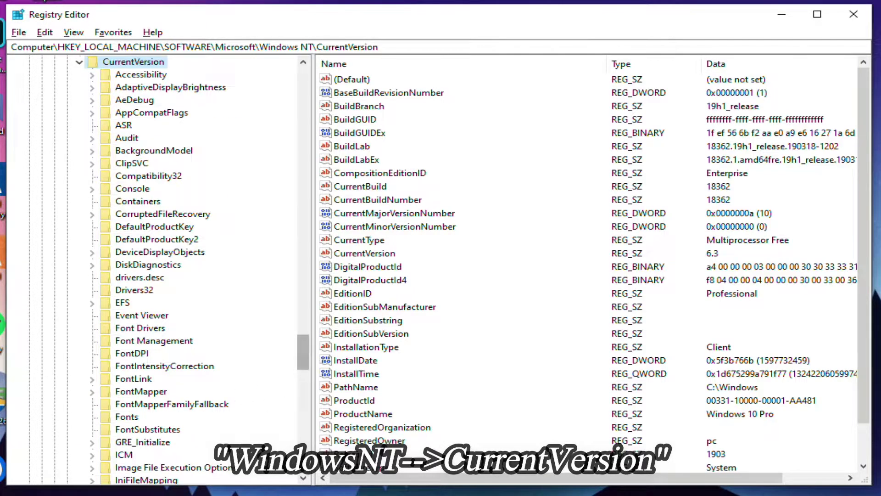
Under CurrentVersion, go to the registry key Multimedia\SystemProfile\Tasks\Games.
drag(310, 345, 310, 367)
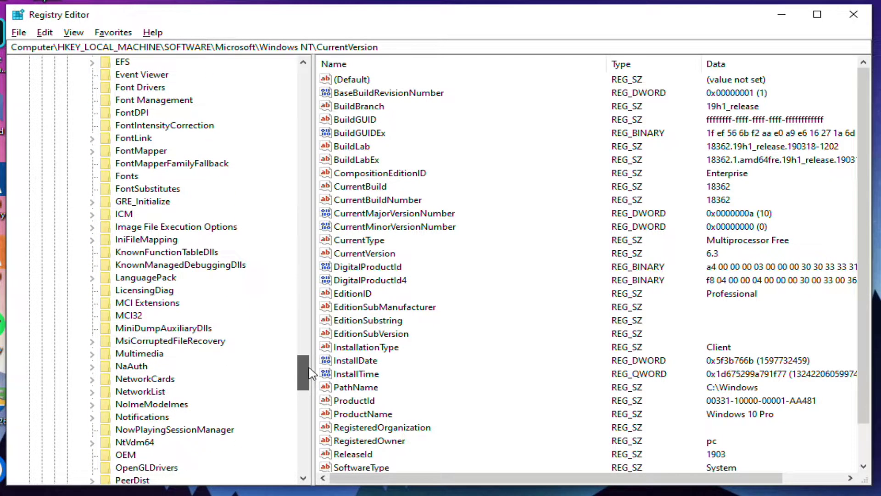
double_click(122, 355)
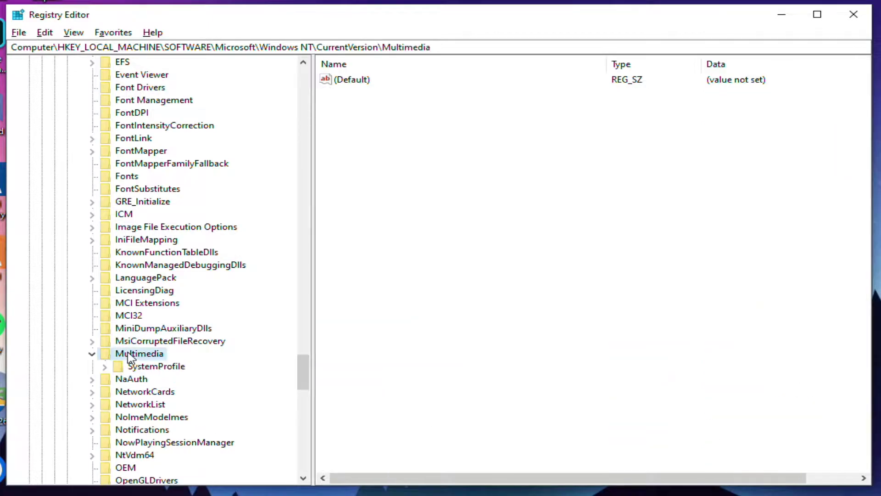
double_click(147, 367)
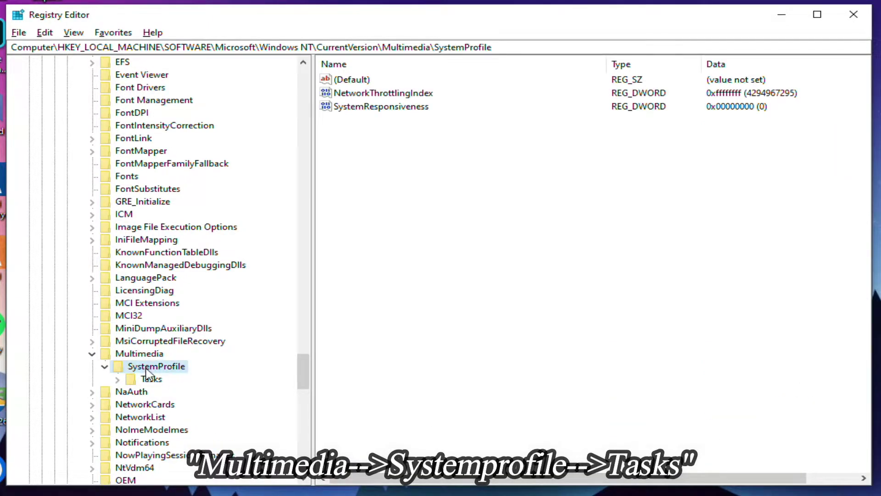
double_click(151, 379)
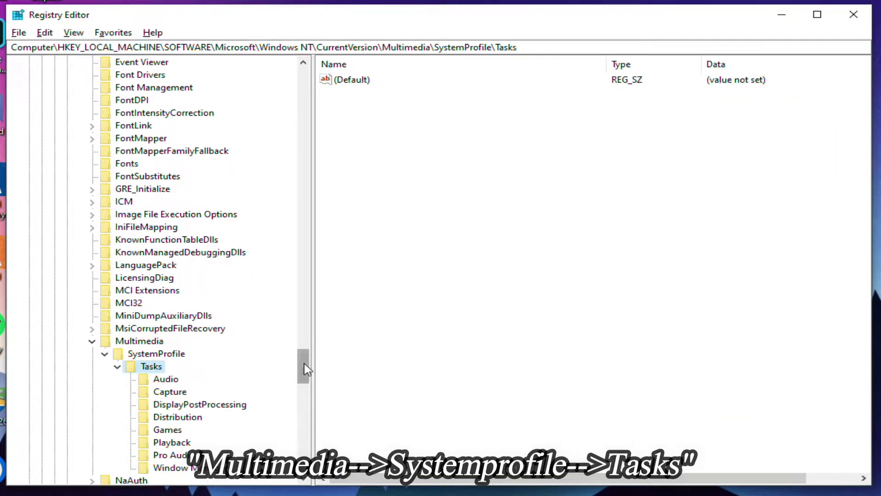
drag(305, 368, 307, 377)
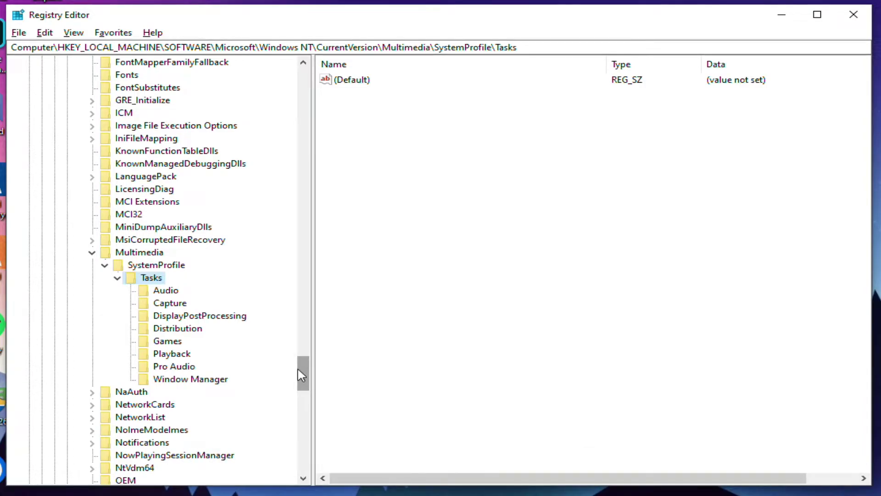
click(168, 341)
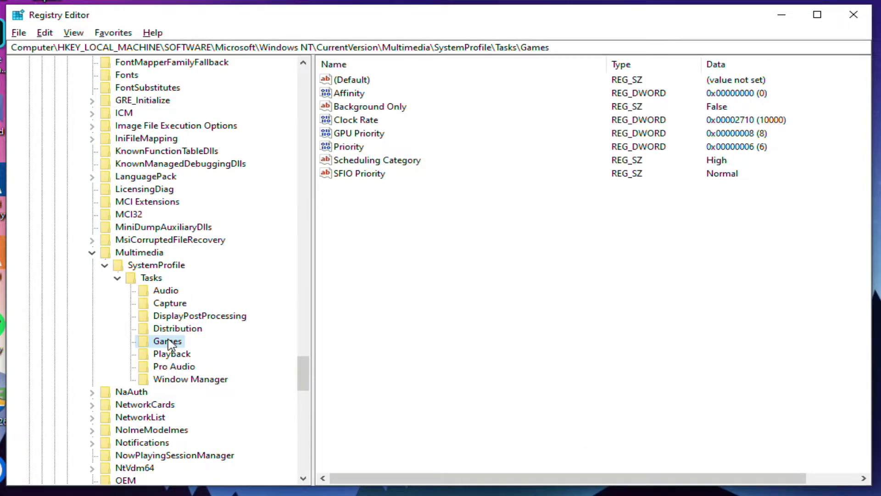
Set the GPU Priority value data of the Games key to 8 in hexadecimal.
right_click(345, 138)
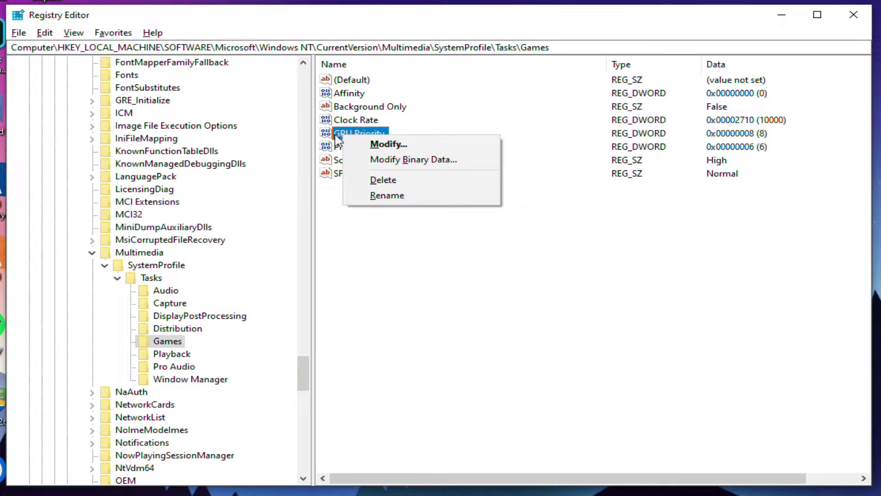
click(362, 144)
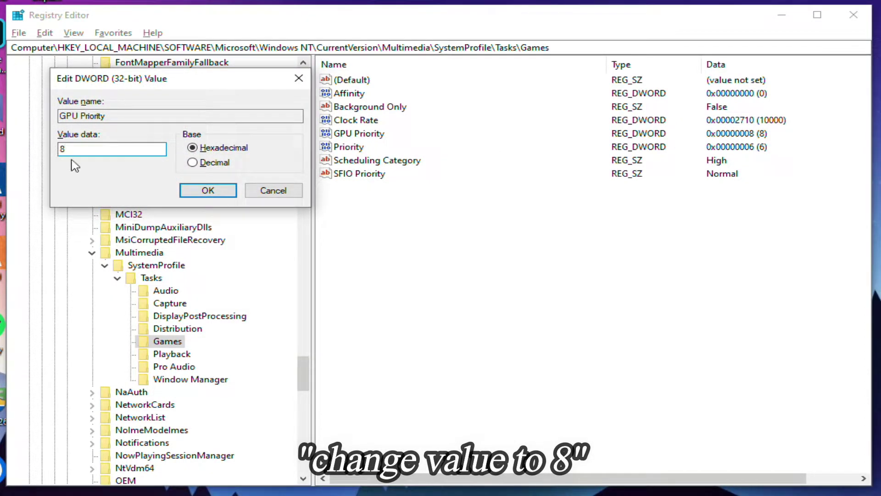
click(208, 189)
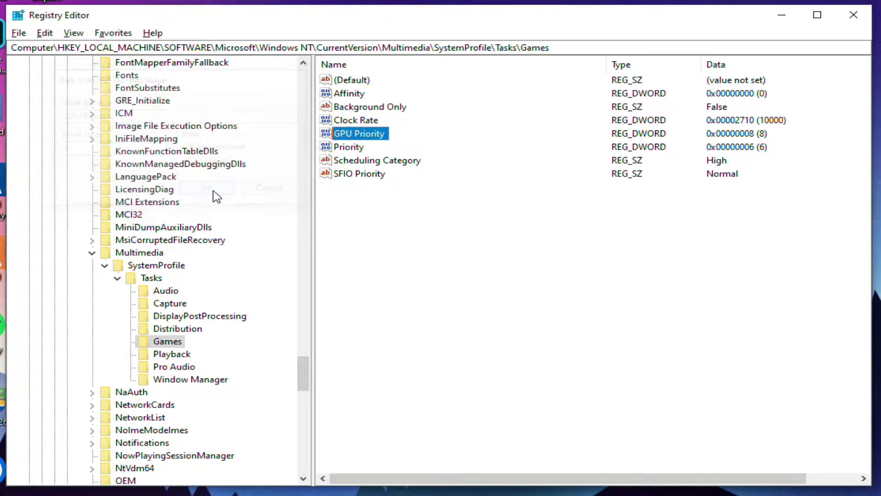
Set the Priority value data of the Games key to 6 in hexadecimal.
click(342, 149)
right_click(342, 150)
click(367, 156)
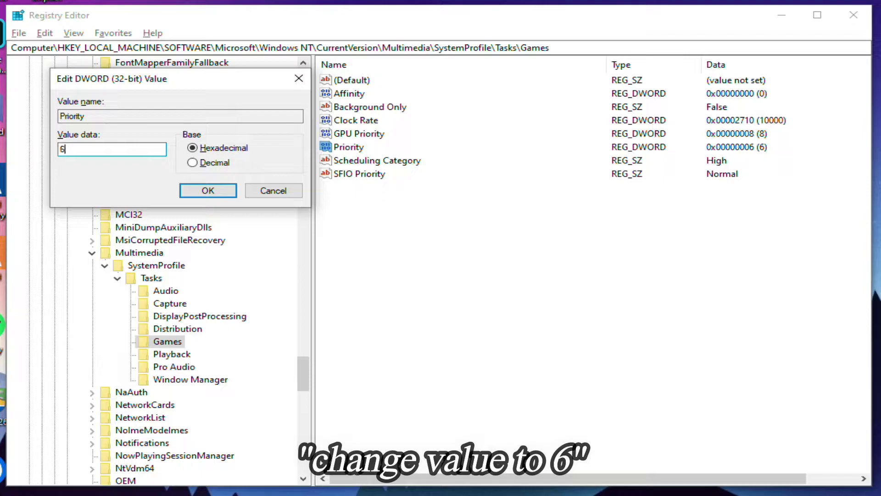
click(222, 196)
Set the Scheduling Category value data of the Games key to High and close Registry Editor.
click(364, 162)
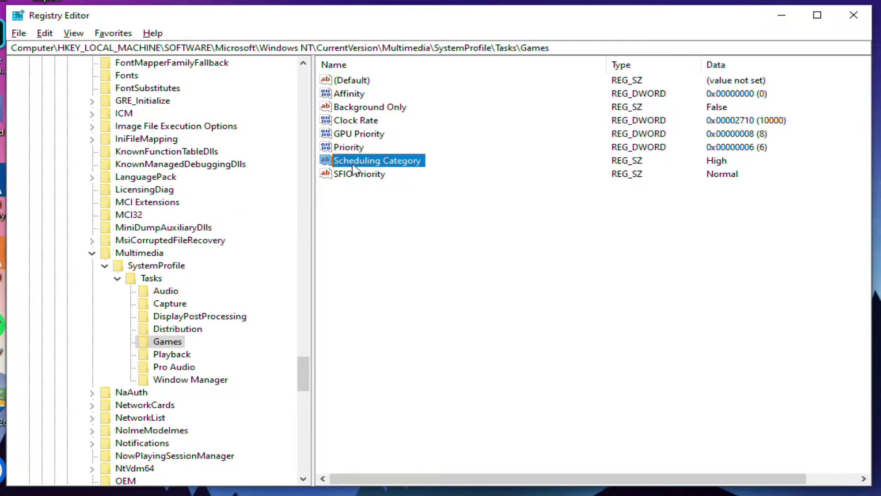
right_click(355, 169)
click(387, 174)
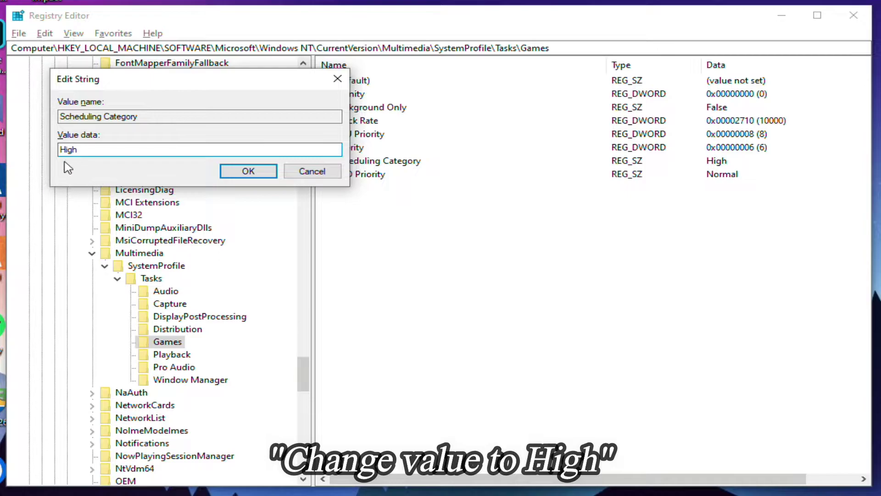
click(243, 173)
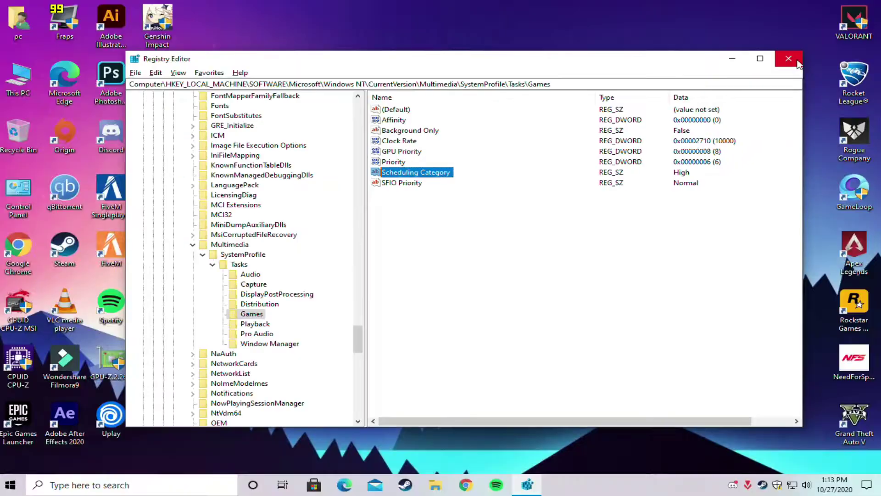
click(864, 20)
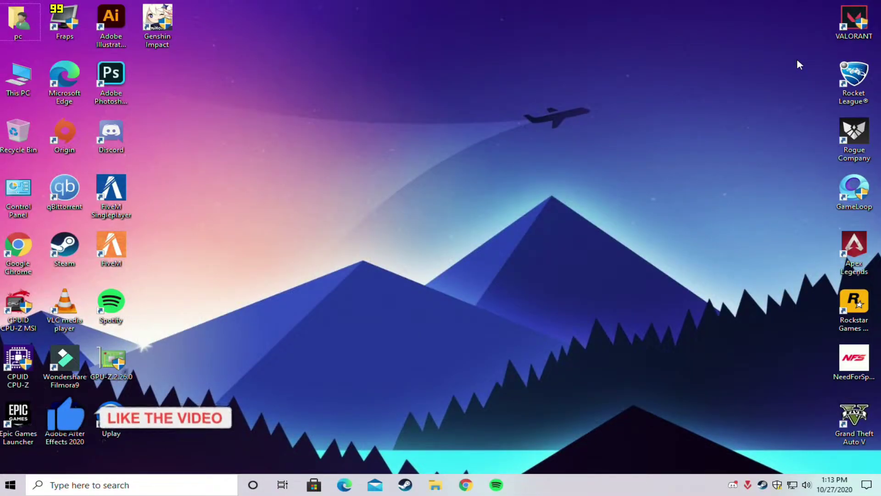
Copy the command "powercfg -duplicatescheme e9a42b02-d5df-448d-aa00-03f14749eb61" from New Text Document on the desktop and close Notepad.
right_click(271, 79)
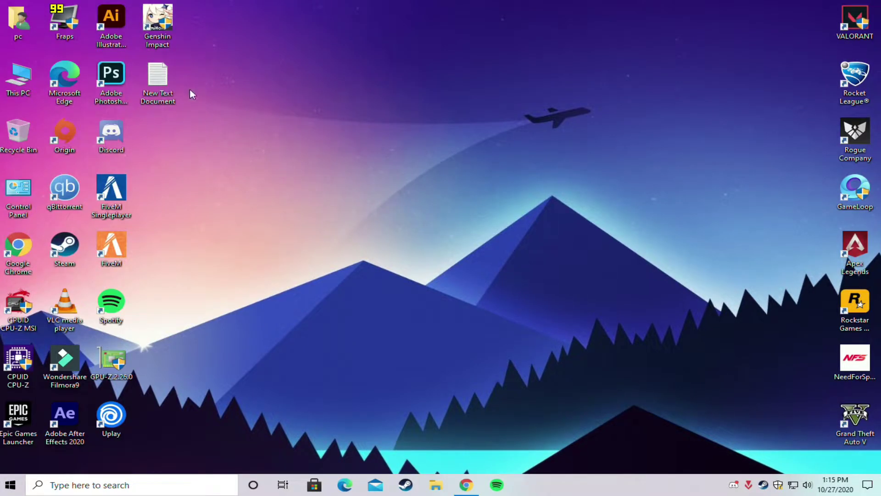
double_click(158, 80)
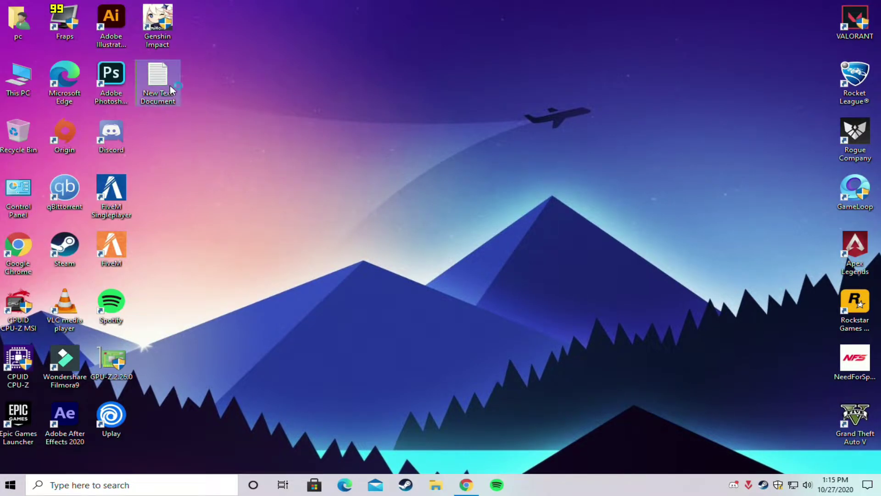
drag(417, 139, 99, 140)
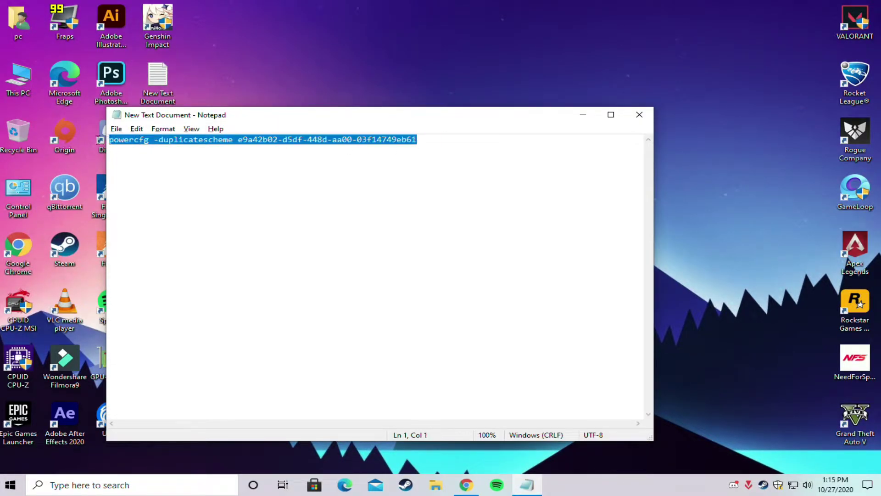
right_click(156, 140)
click(178, 175)
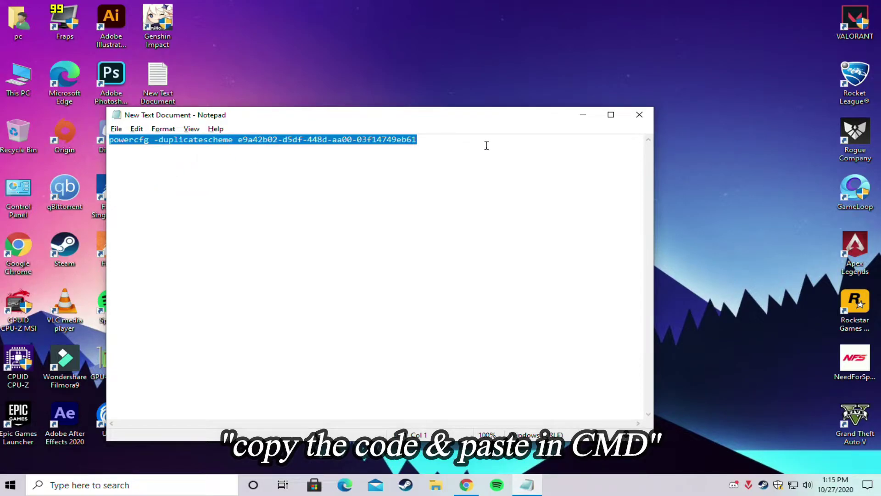
click(639, 114)
Search Windows for "cmd", run Command Prompt as administrator, allow it to make changes and move its window higher.
click(9, 486)
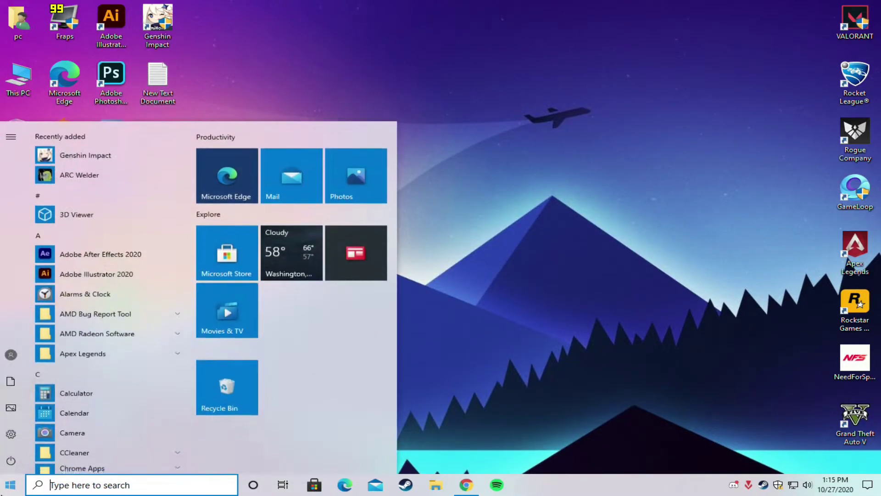
text(cmd)
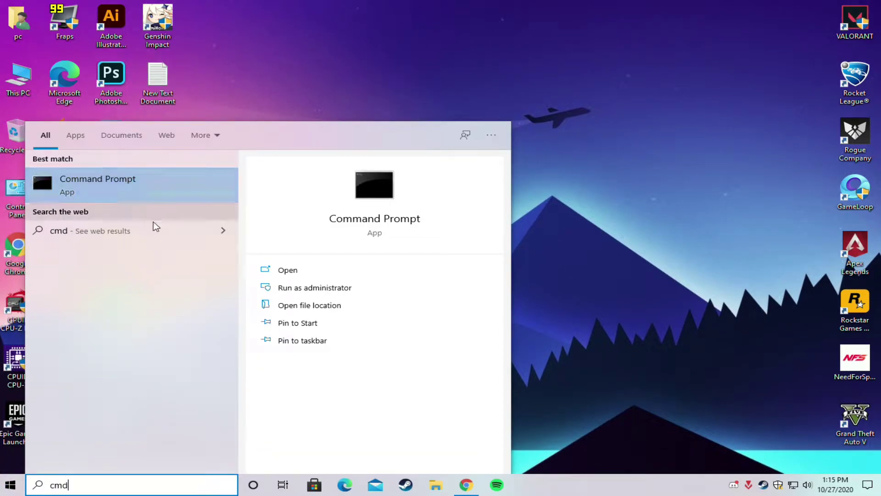
click(308, 287)
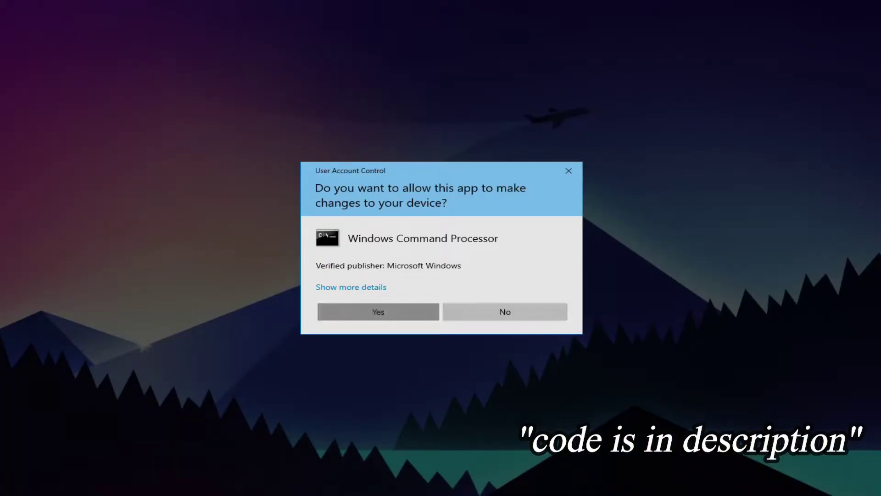
click(377, 311)
drag(533, 125, 535, 84)
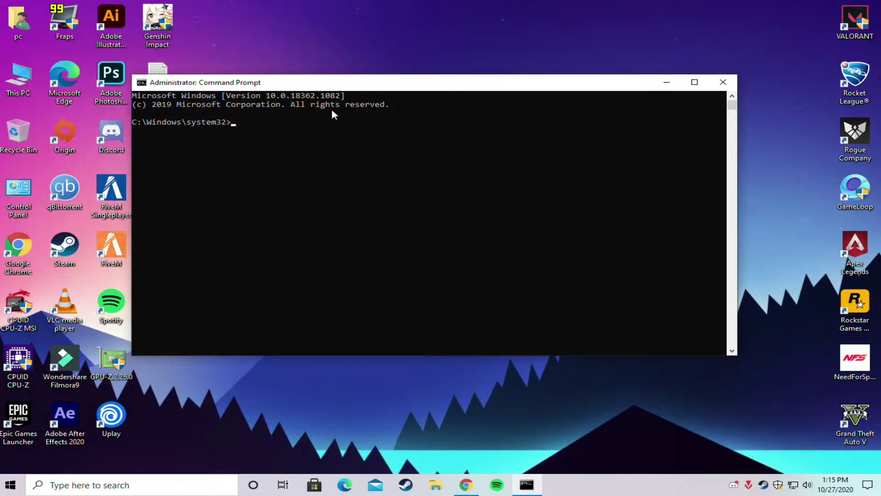
Run the copied command "powercfg -duplicatescheme e9a42b02-d5df-448d-aa00-03f14749eb61" in Command Prompt, close it and refresh the desktop.
key(ctrl+v)
drag(231, 122, 543, 123)
key(ctrl+c)
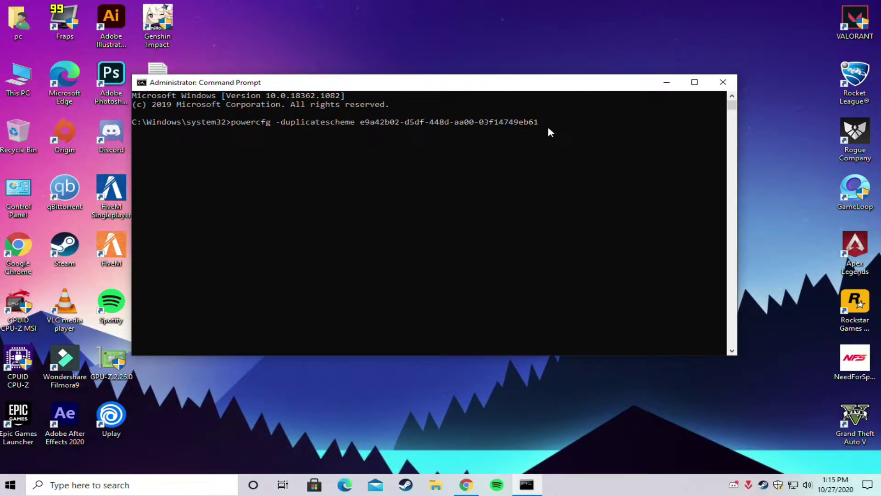
key(Return)
drag(415, 132, 527, 138)
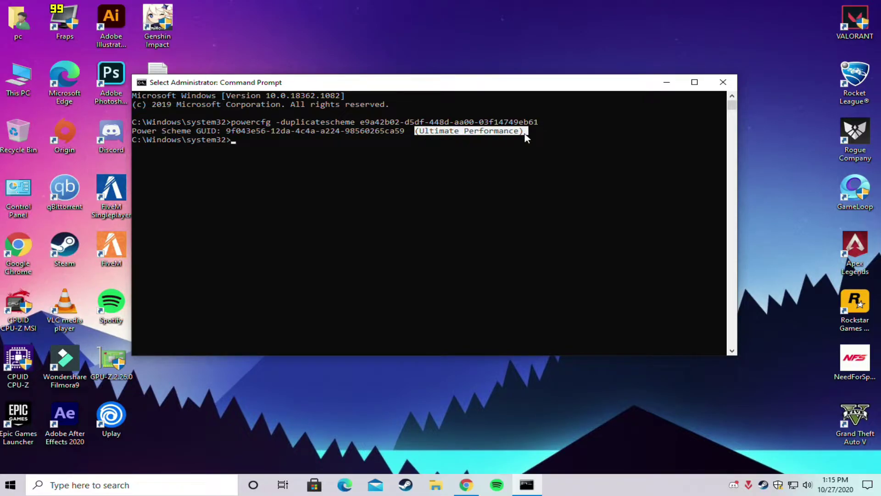
click(724, 83)
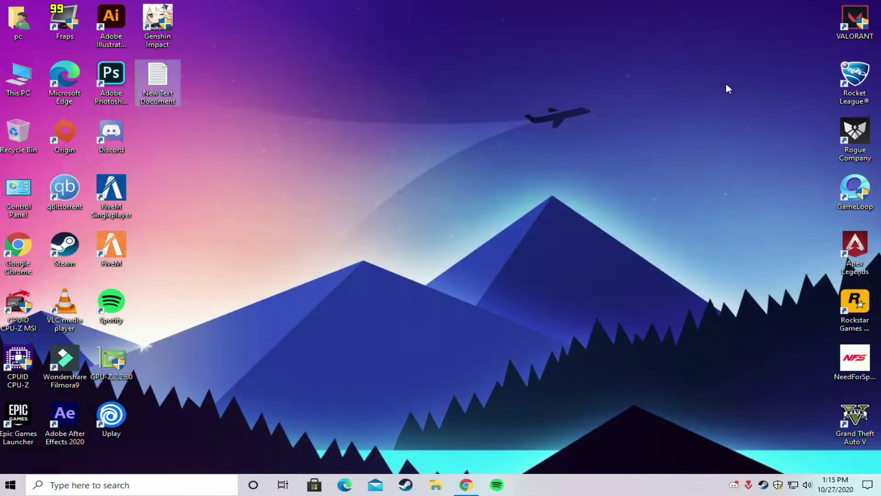
right_click(395, 97)
click(432, 142)
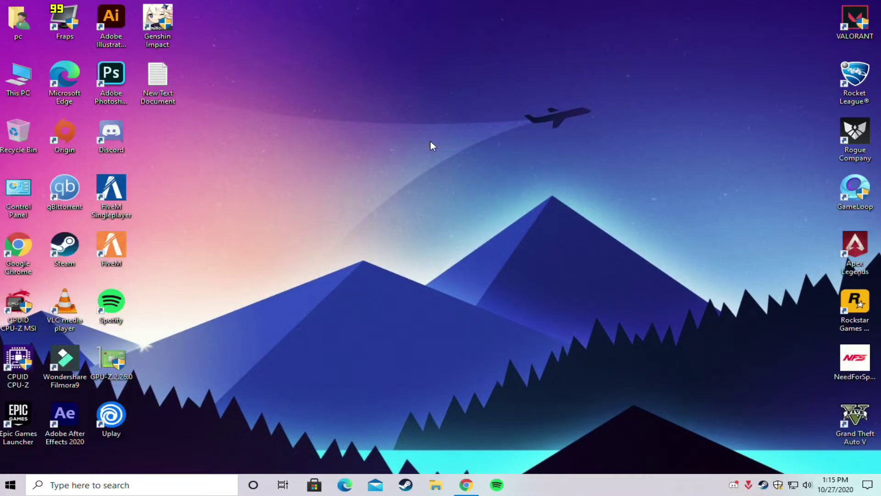
Search Windows for "power plan", select the High performance plan in Power Options and close the window.
click(10, 485)
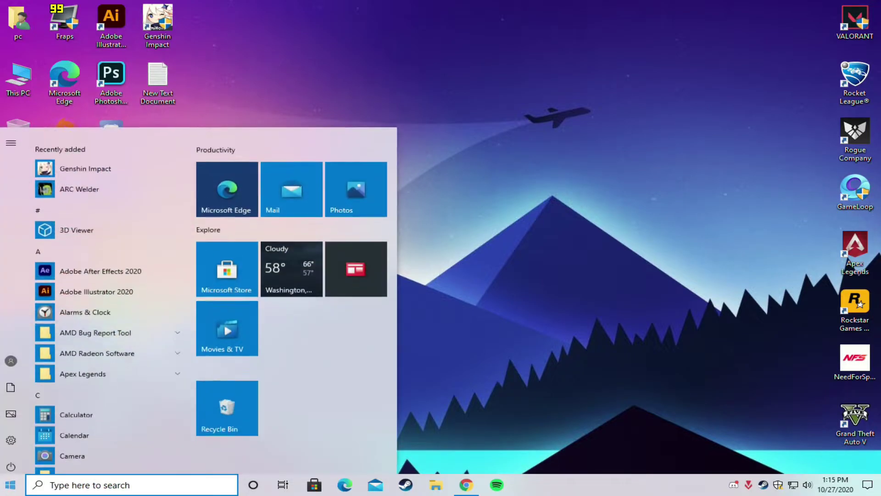
text(power plan)
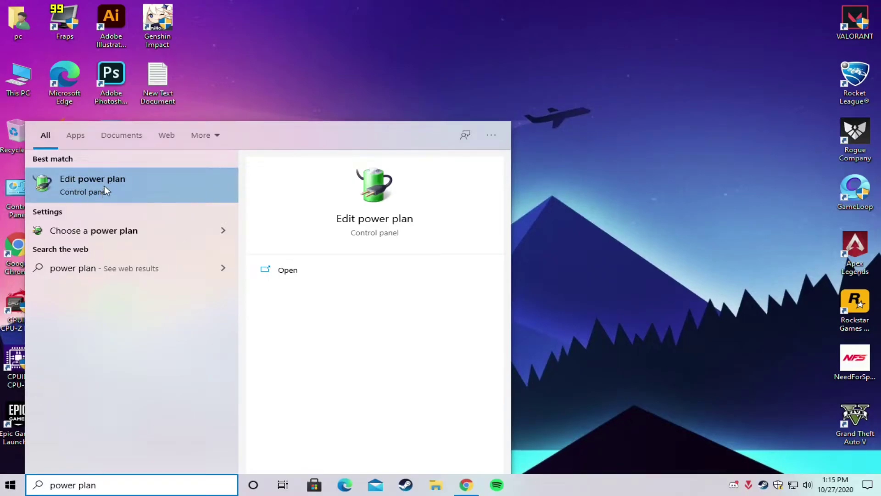
click(105, 188)
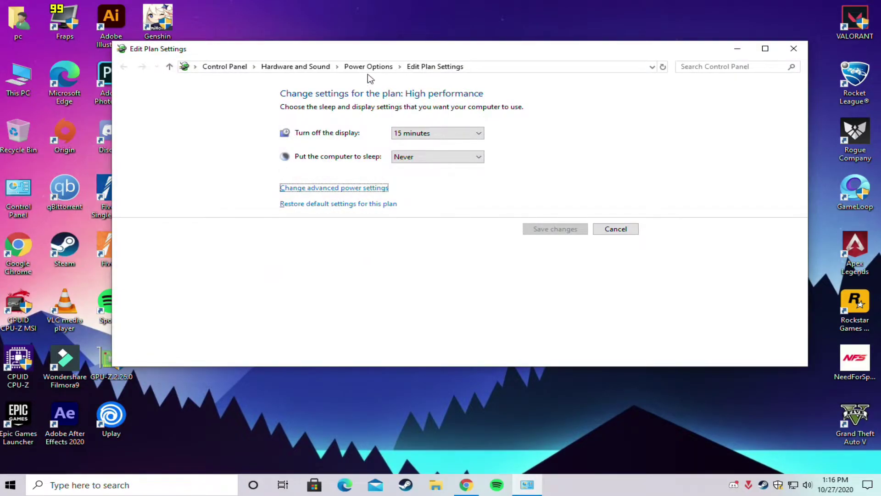
click(371, 67)
drag(393, 49, 347, 68)
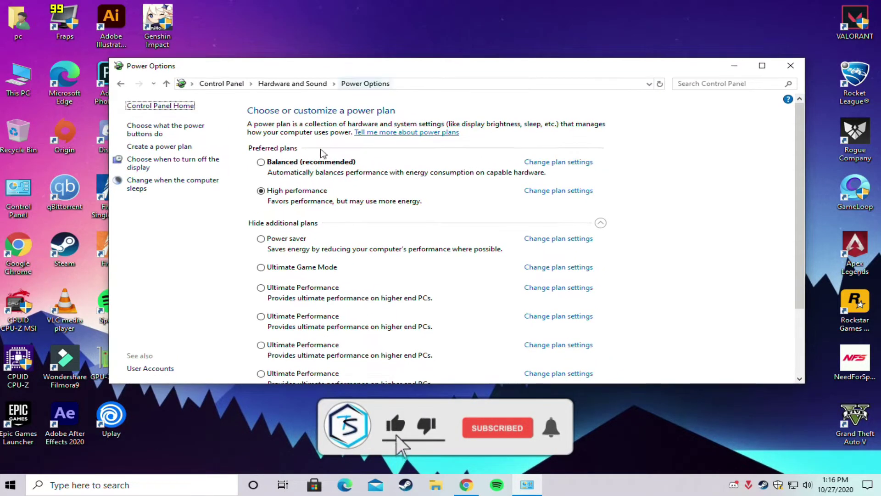
click(262, 190)
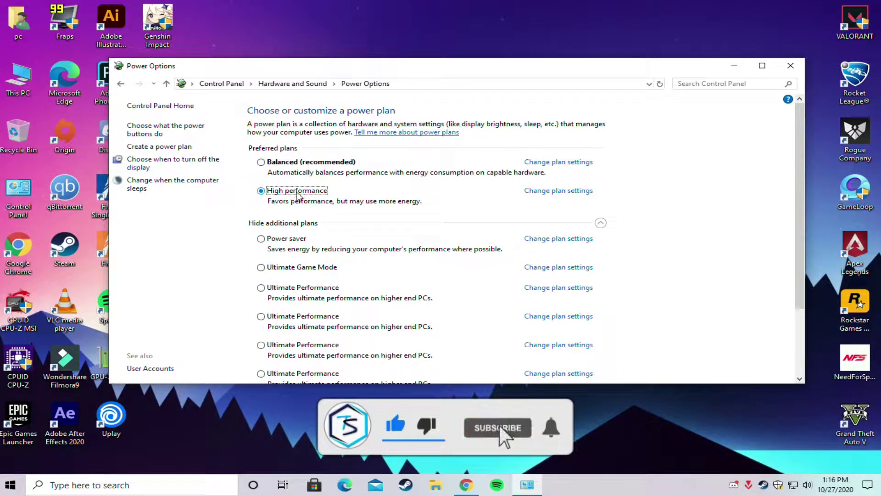
click(791, 65)
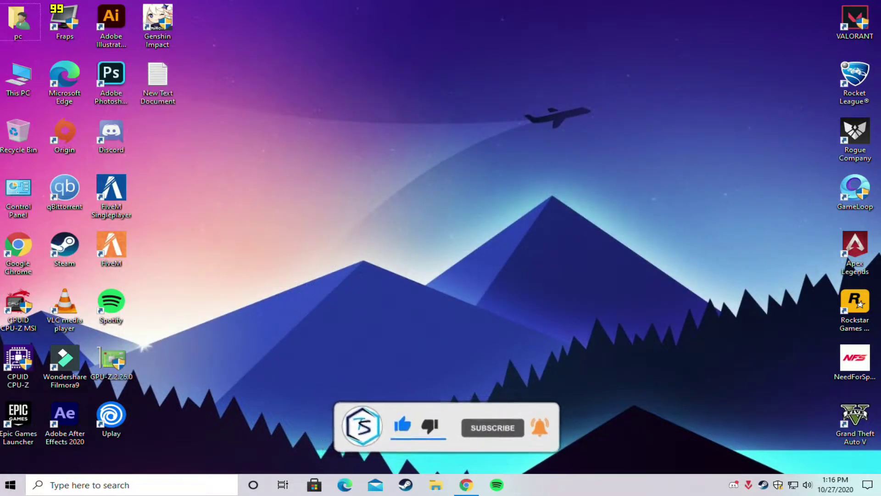
Switch to Chrome and download the ParkControl installer parkcontrolsetup64.exe from the Bitsum page to Downloads\Programs.
click(466, 485)
drag(84, 182, 516, 184)
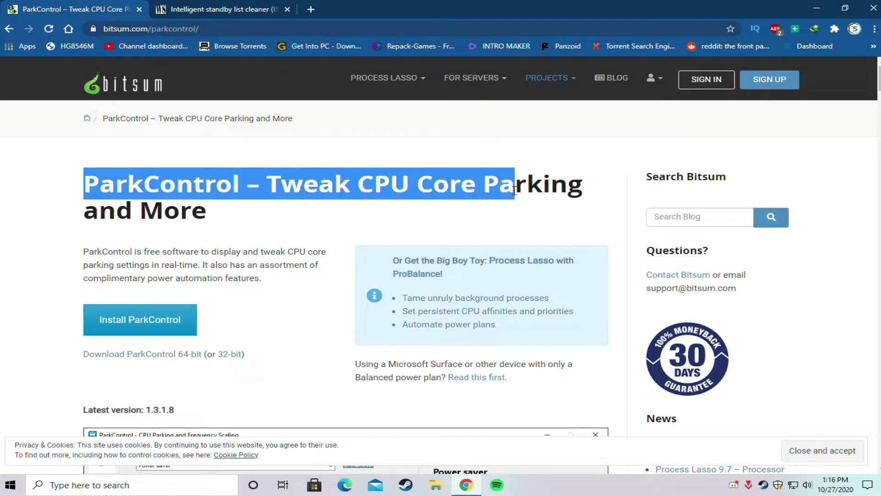
click(515, 184)
click(131, 334)
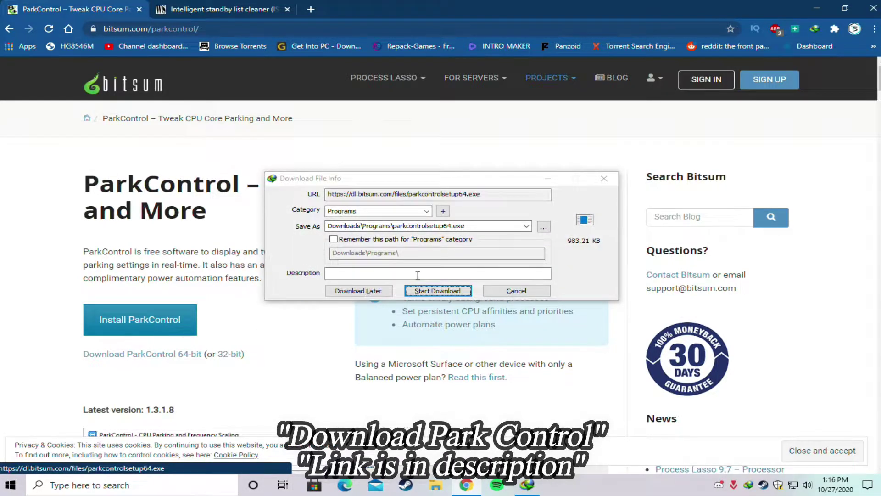
click(435, 290)
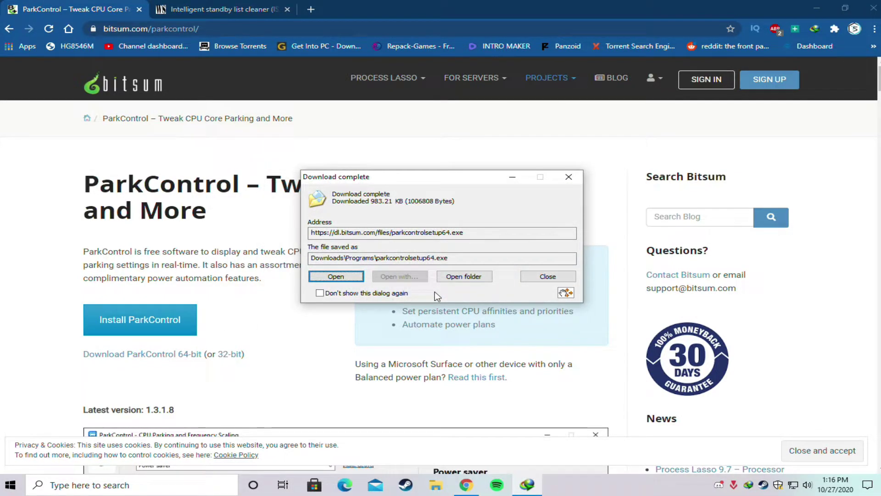
Run the downloaded ParkControl installer, minimize the browser, accept the installer language and complete the setup.
click(337, 277)
click(378, 314)
click(822, 6)
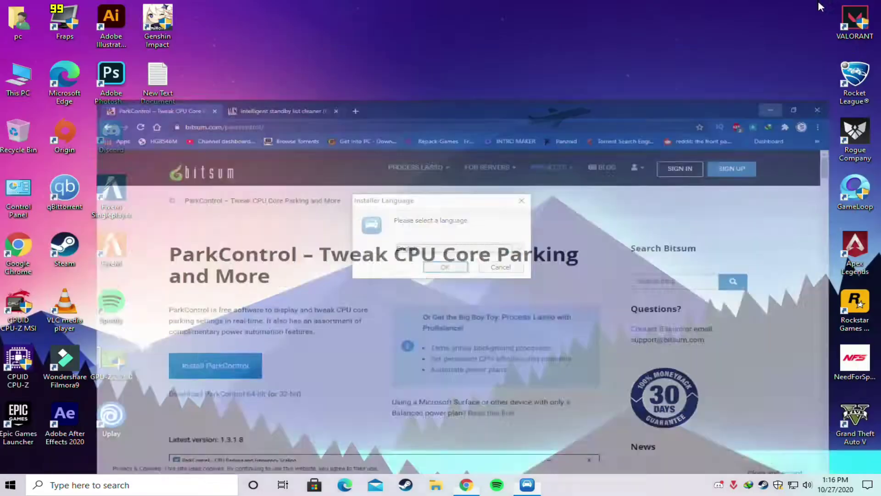
click(446, 267)
click(513, 331)
click(517, 332)
click(513, 331)
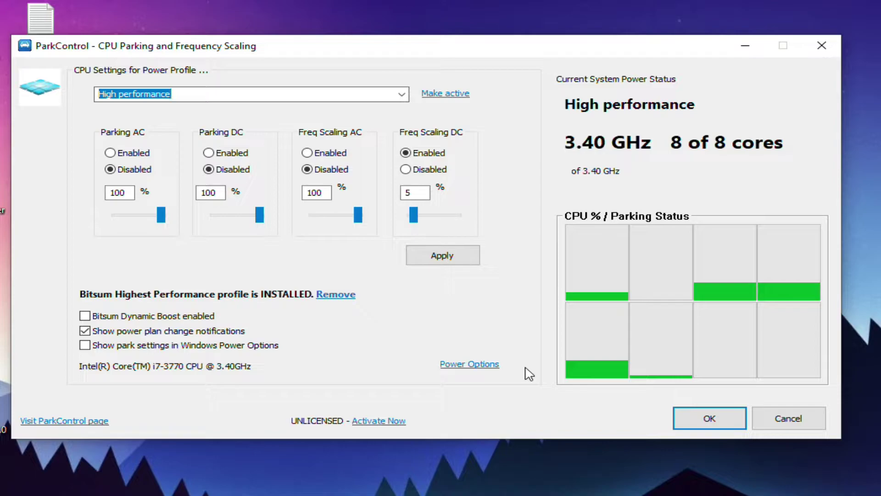
Choose the Ultimate performance power profile and set Parking AC and Parking DC to Enabled at 100%.
click(402, 95)
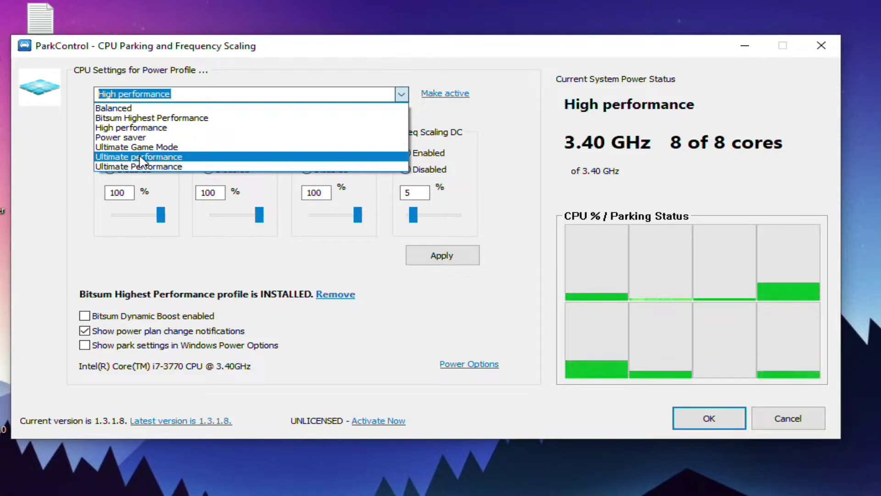
click(151, 157)
click(133, 153)
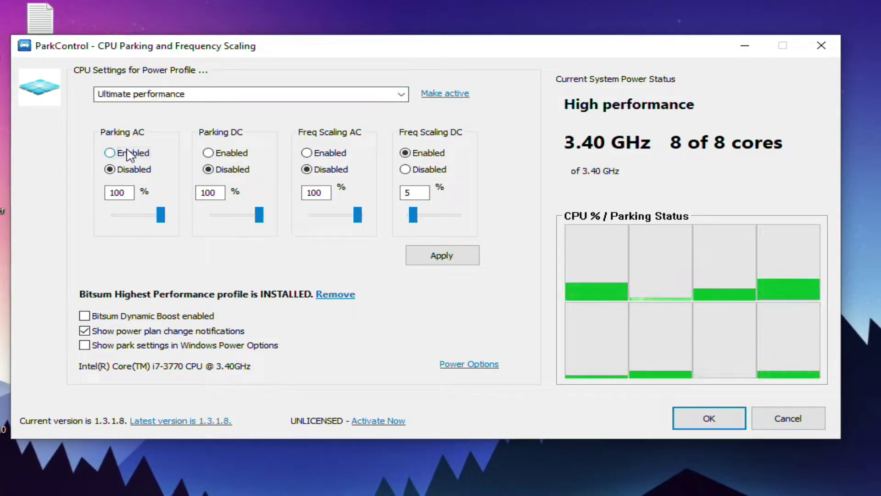
click(208, 153)
drag(137, 214, 181, 220)
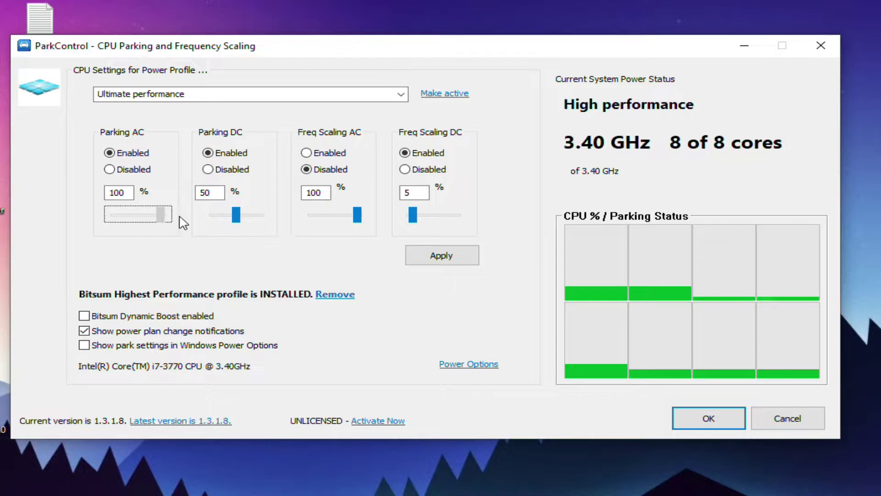
drag(237, 220, 260, 220)
Set Freq Scaling AC and Freq Scaling DC of the Ultimate performance profile to Enabled at 100%.
click(323, 152)
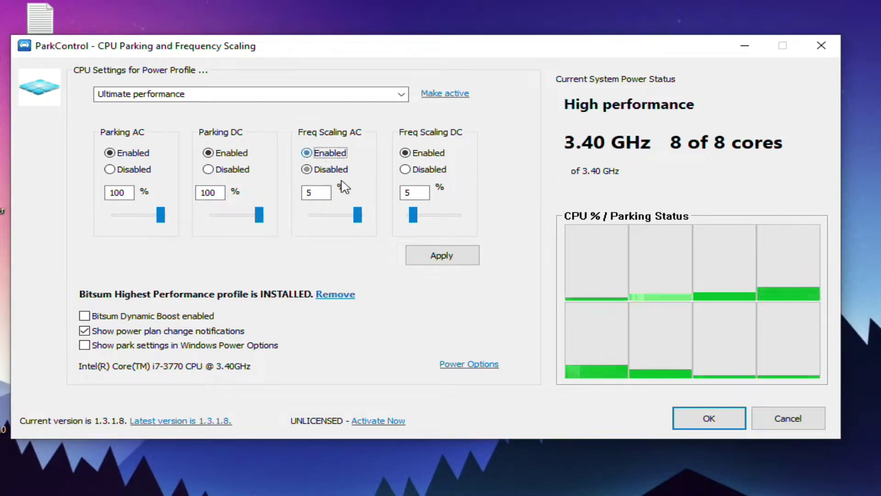
drag(315, 214, 357, 214)
click(406, 153)
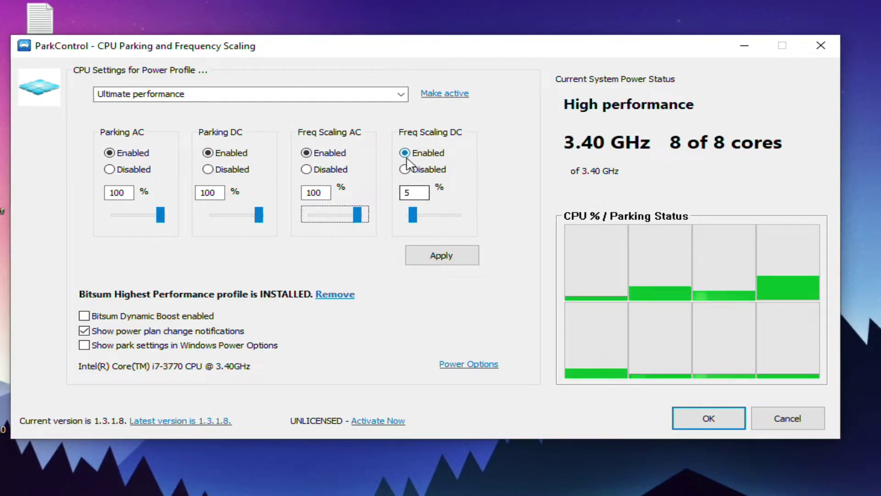
drag(413, 215, 461, 220)
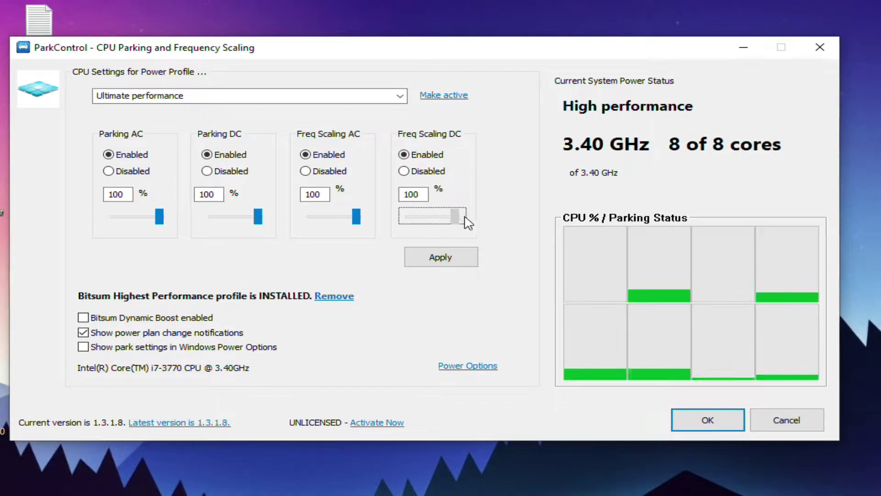
Make the Ultimate performance profile active, apply the new CPU settings, close ParkControl and refresh the desktop.
click(444, 96)
click(426, 258)
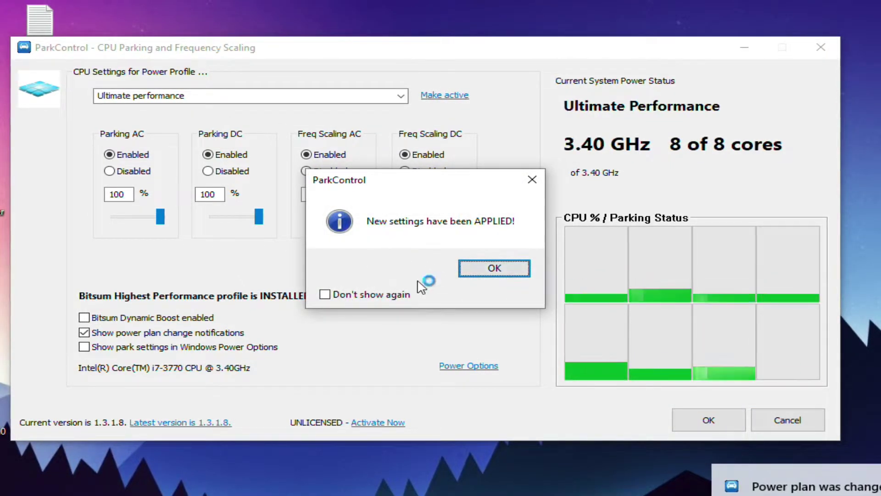
click(494, 269)
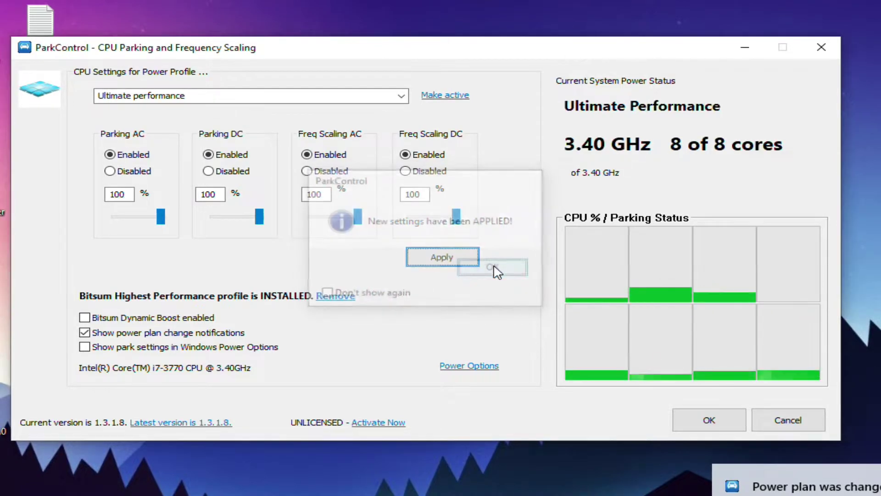
click(718, 421)
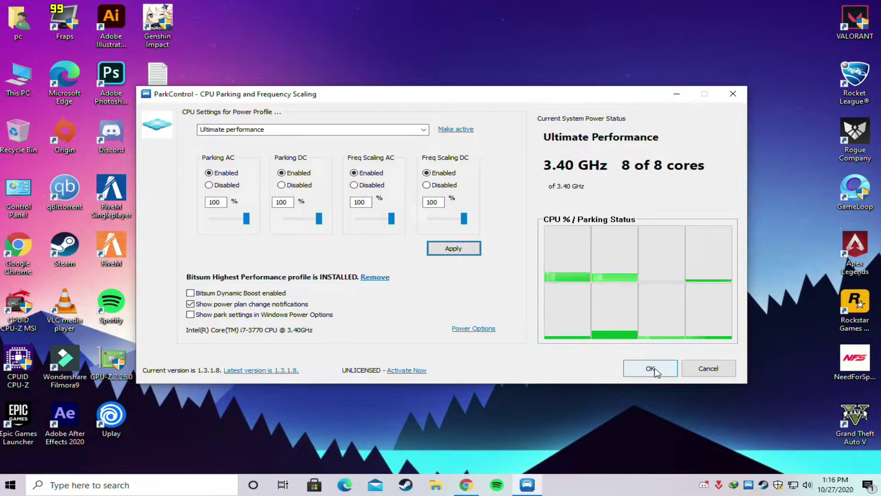
click(660, 370)
right_click(394, 202)
click(437, 250)
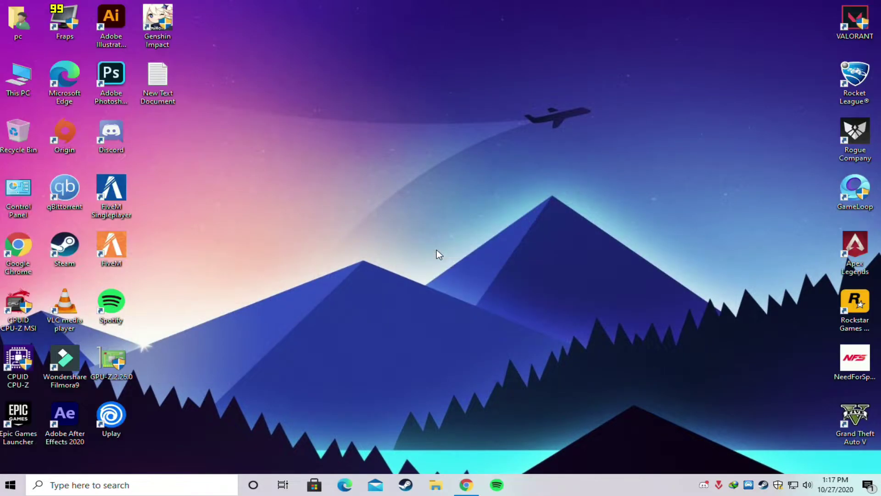
Search Windows for "game mode", turn on Game Mode, check the Game bar page and close Settings.
click(9, 485)
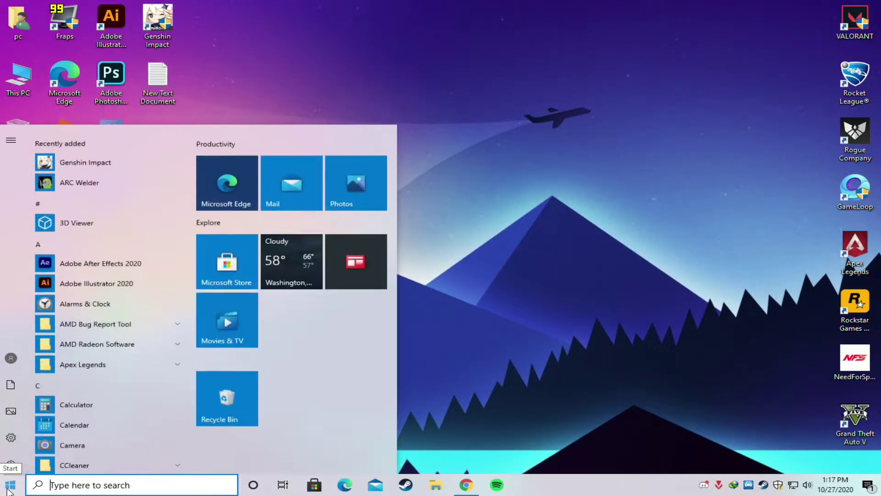
text(game mode)
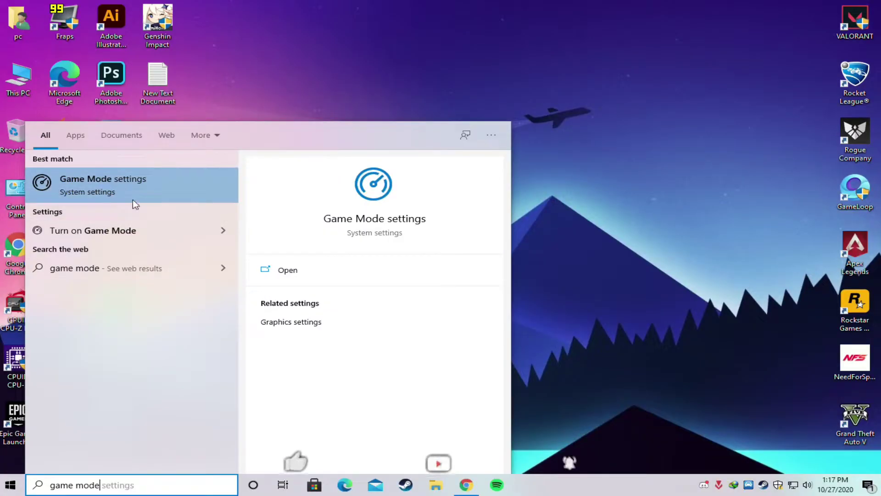
click(315, 270)
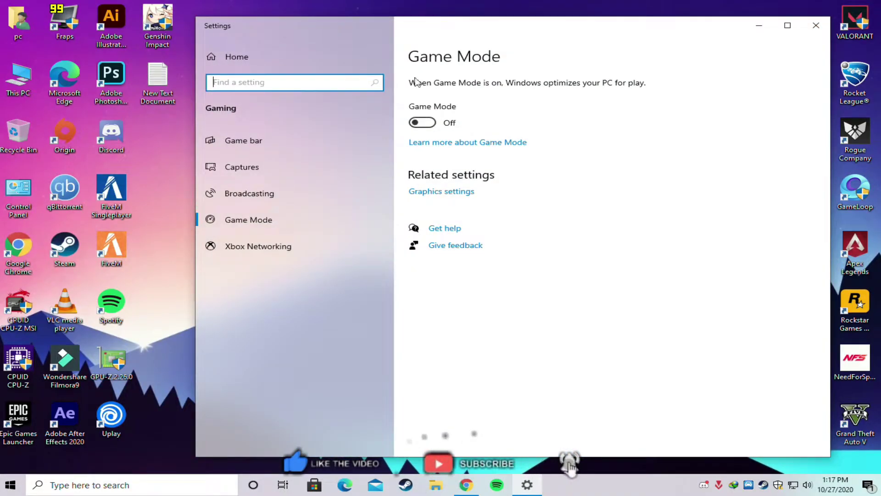
drag(458, 31, 439, 28)
double_click(438, 30)
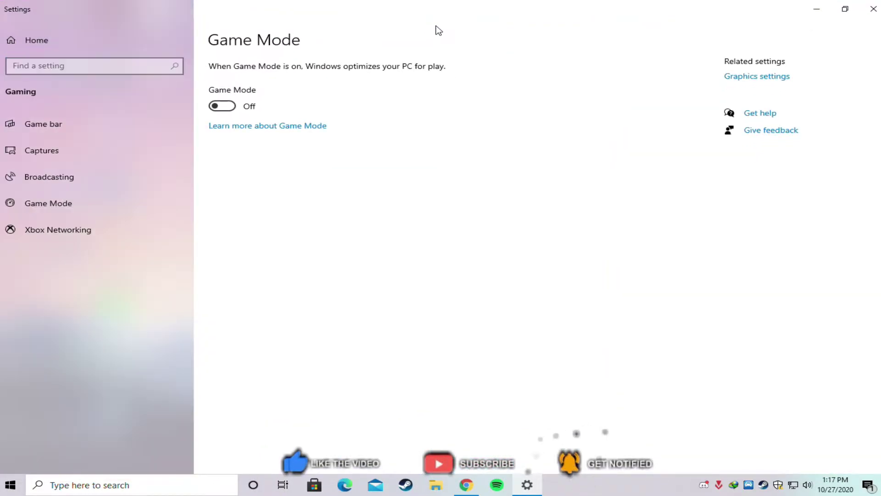
click(219, 107)
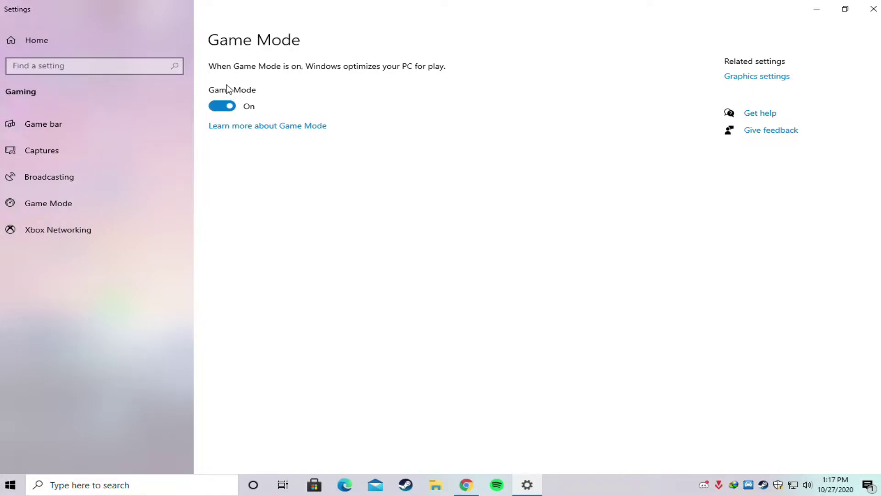
click(70, 125)
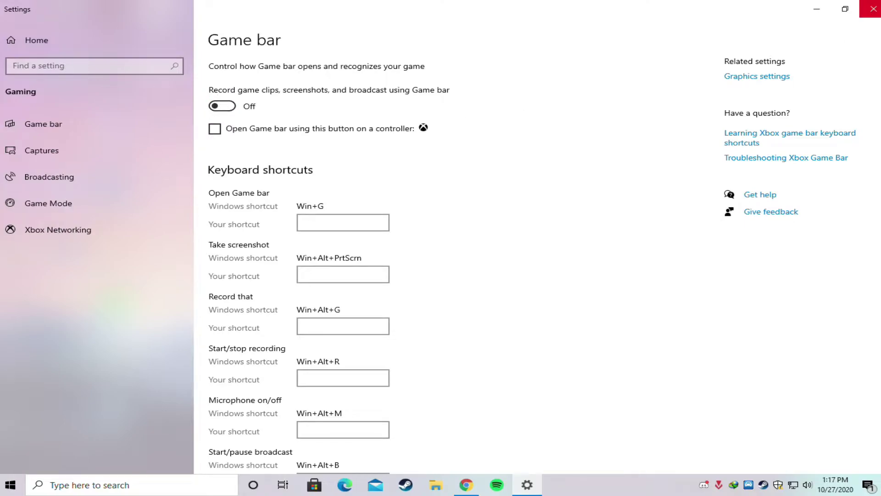
click(872, 8)
Switch to Chrome and download ISLC v1.0.2.2 through the official download link on the Wagnardsoft forum page.
click(466, 484)
click(201, 7)
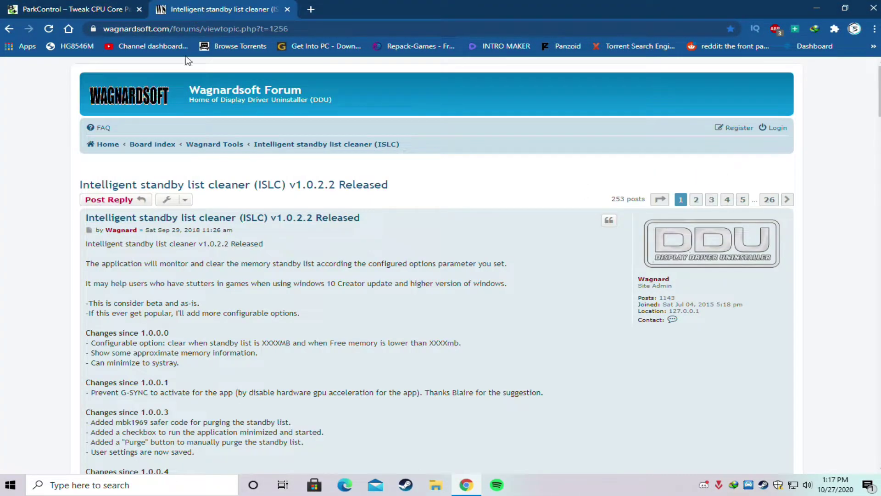
drag(320, 28, 158, 28)
scroll(320, 223, down, 10)
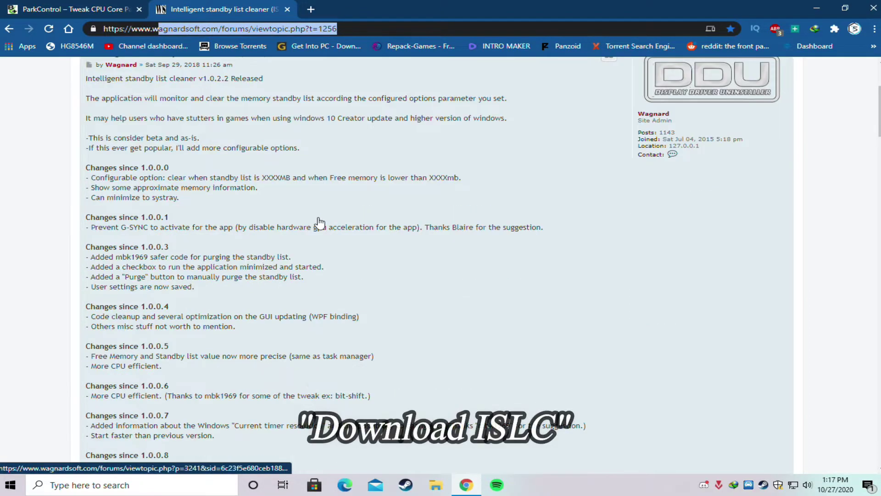
scroll(320, 223, down, 15)
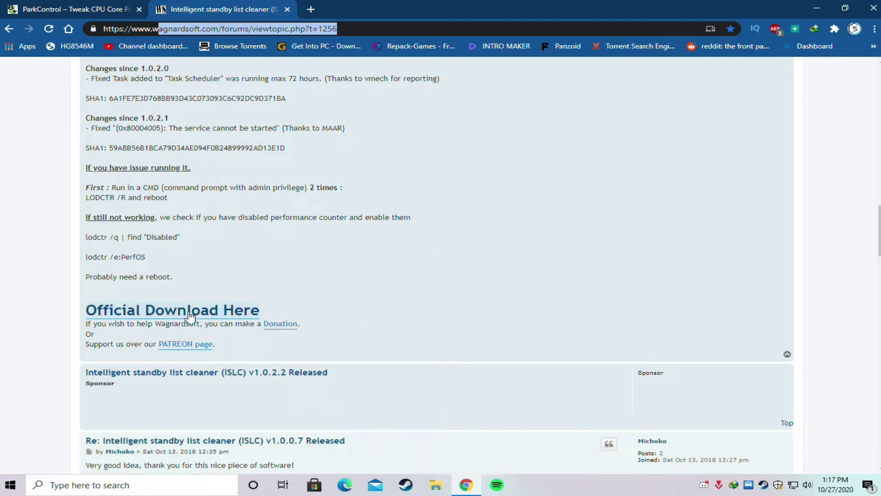
click(180, 311)
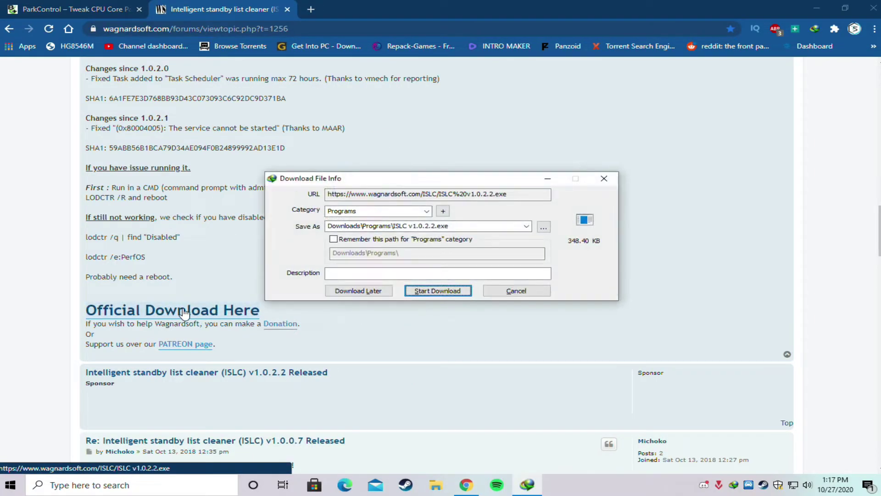
click(437, 289)
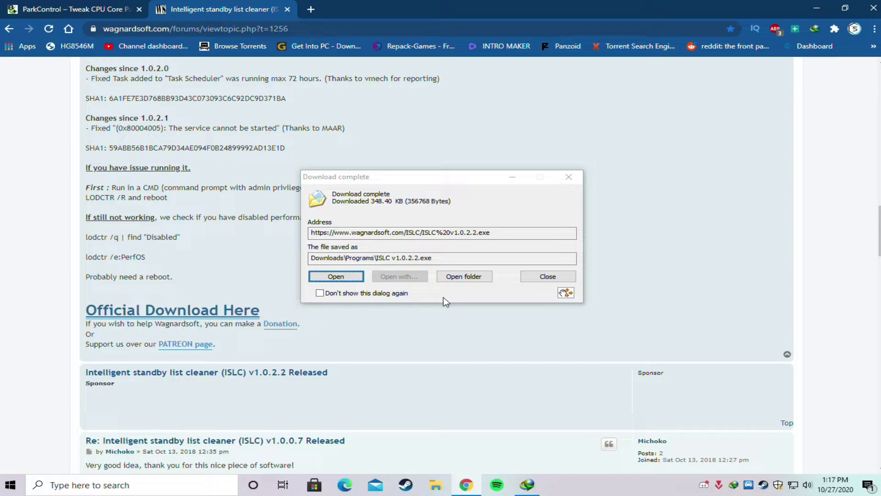
Open the download's folder and move the ISLC v1.0.2.2 archive onto an empty area of the desktop.
click(459, 276)
drag(147, 82, 601, 57)
drag(620, 21, 714, 28)
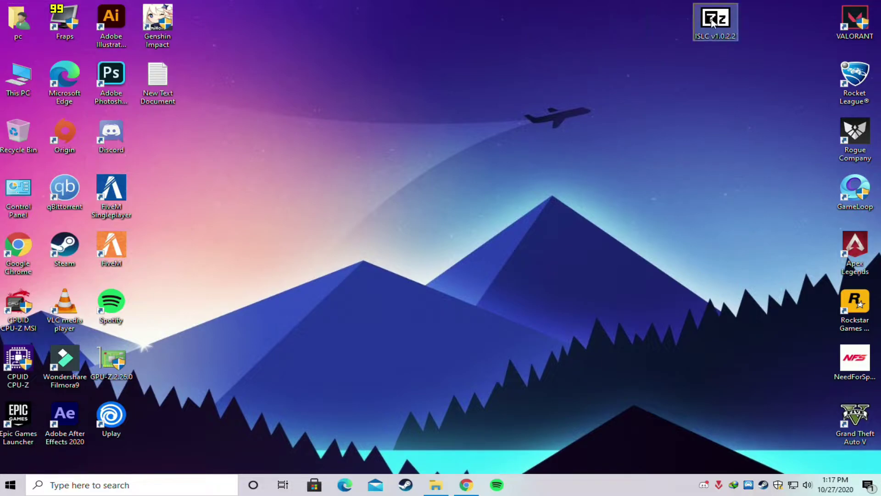
Run the ISLC v1.0.2.2 self-extracting archive as administrator and extract its files to the Desktop.
right_click(712, 22)
click(715, 41)
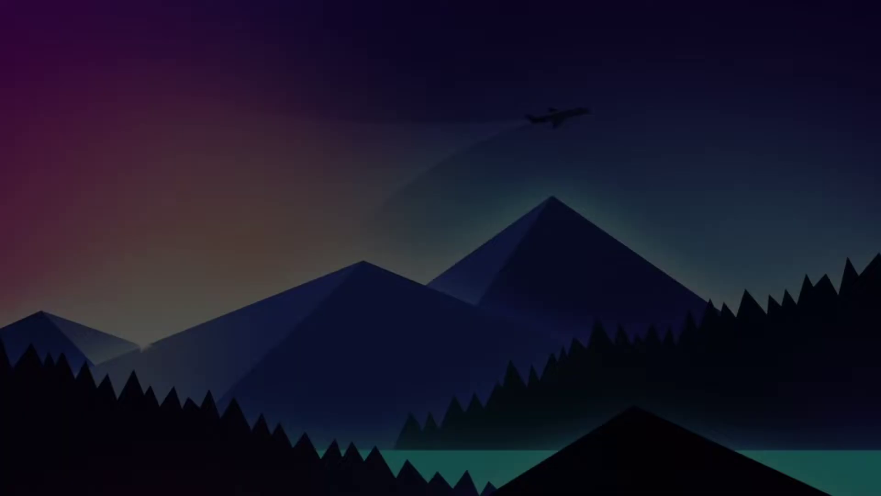
click(407, 316)
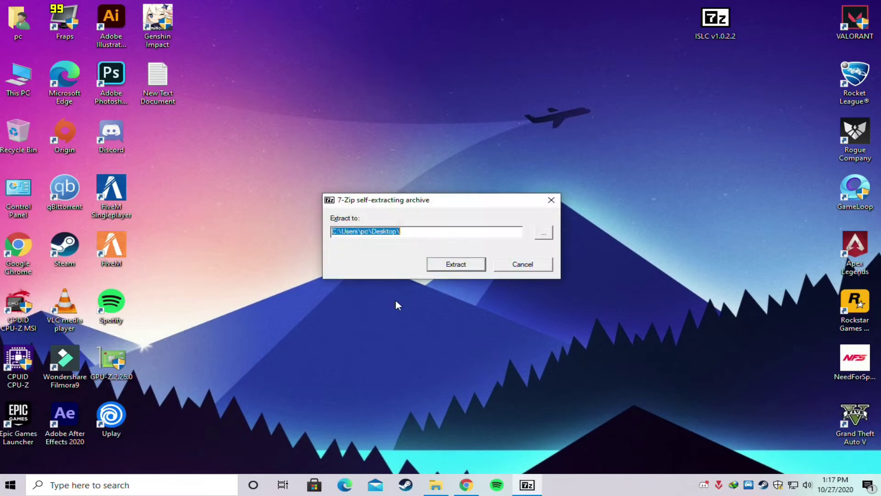
click(444, 231)
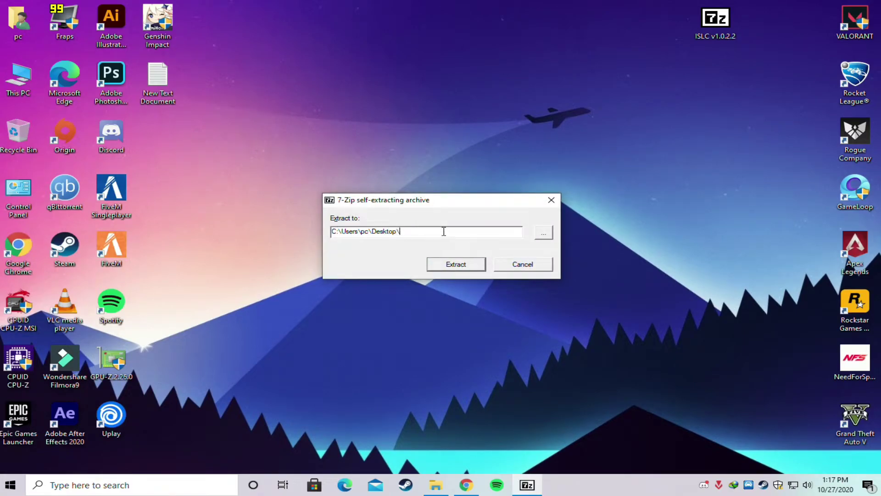
click(543, 235)
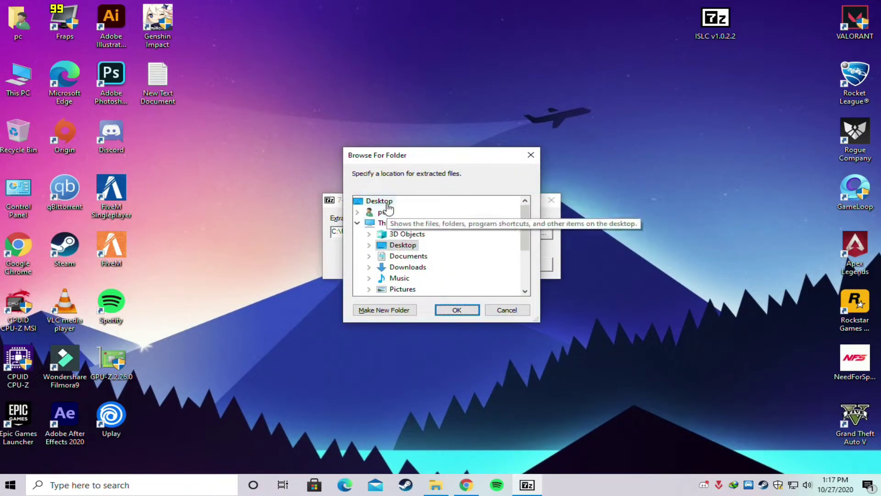
click(451, 310)
click(460, 264)
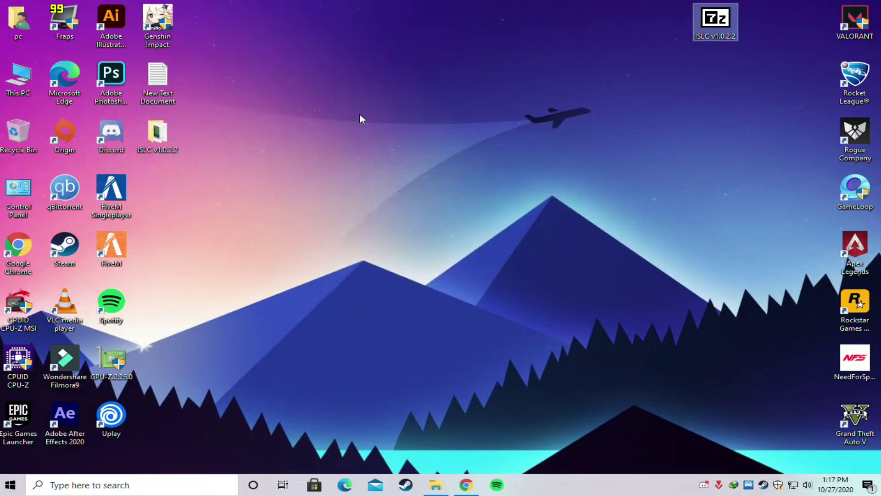
Place the extracted ISLC v1.0.2.2 folder beside its archive on the desktop and launch Intelligent standby list cleaner ISLC from it.
drag(157, 131, 565, 49)
drag(714, 21, 623, 21)
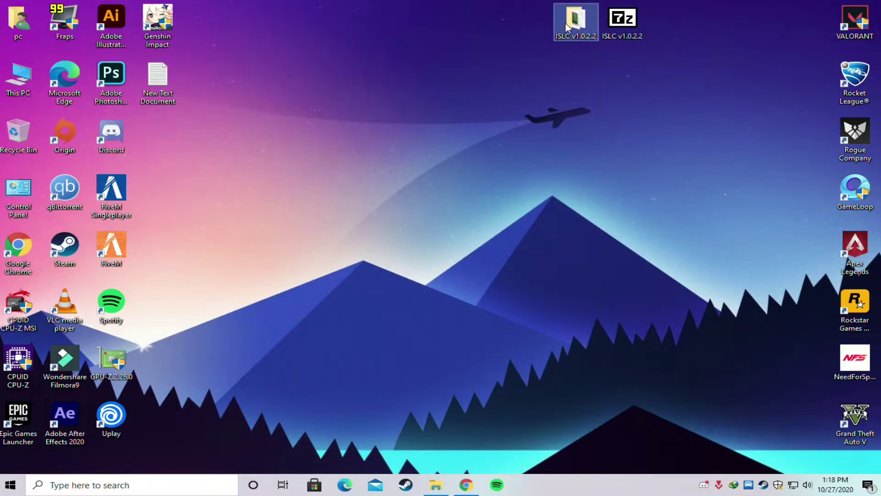
double_click(565, 25)
double_click(221, 68)
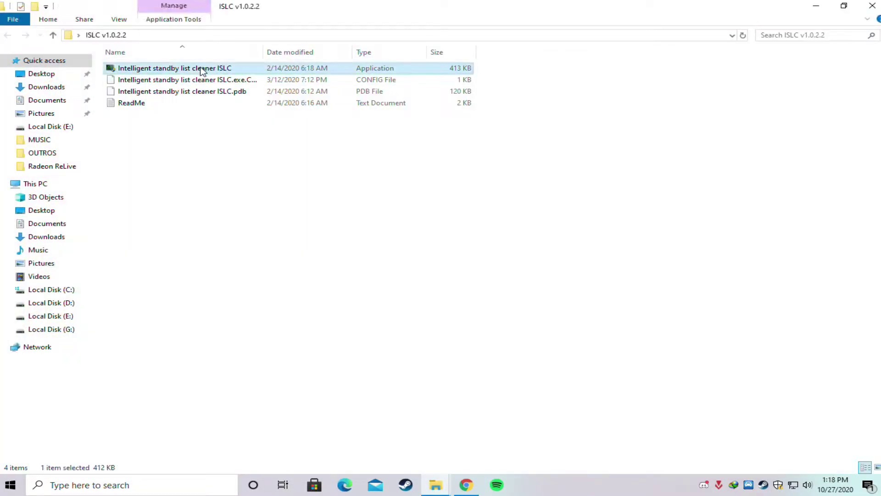
click(383, 317)
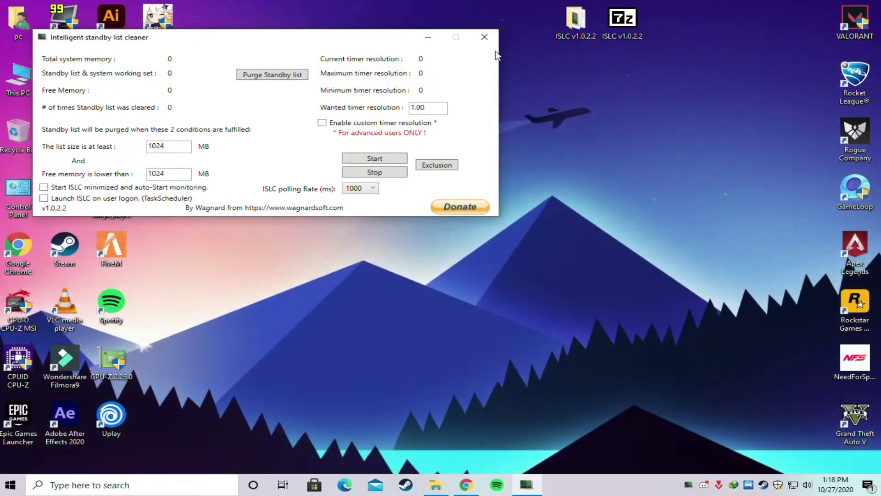
drag(299, 36, 404, 151)
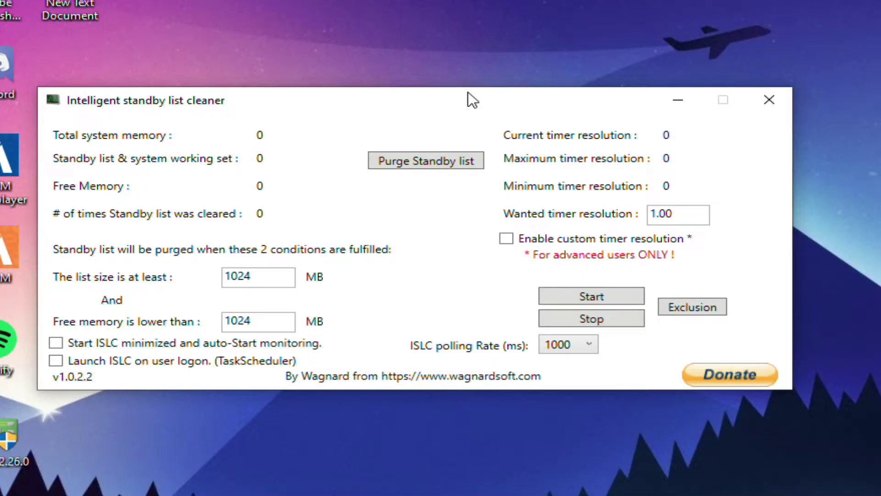
Set the purge conditions to a list size of at least 1024 MB and free memory lower than 6000 MB.
drag(265, 278, 236, 280)
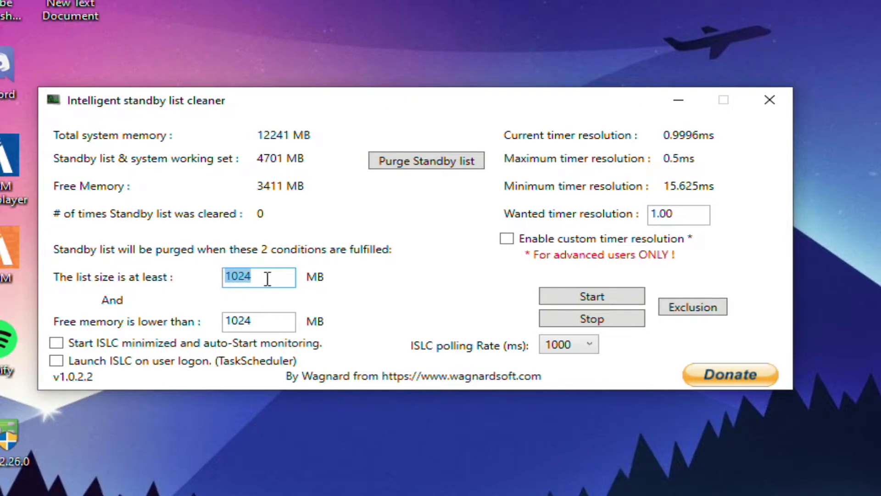
text(1)
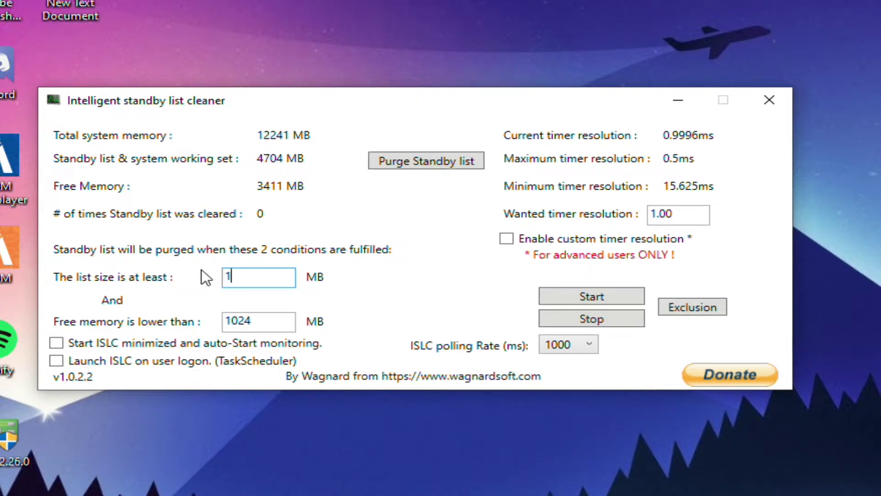
text(024)
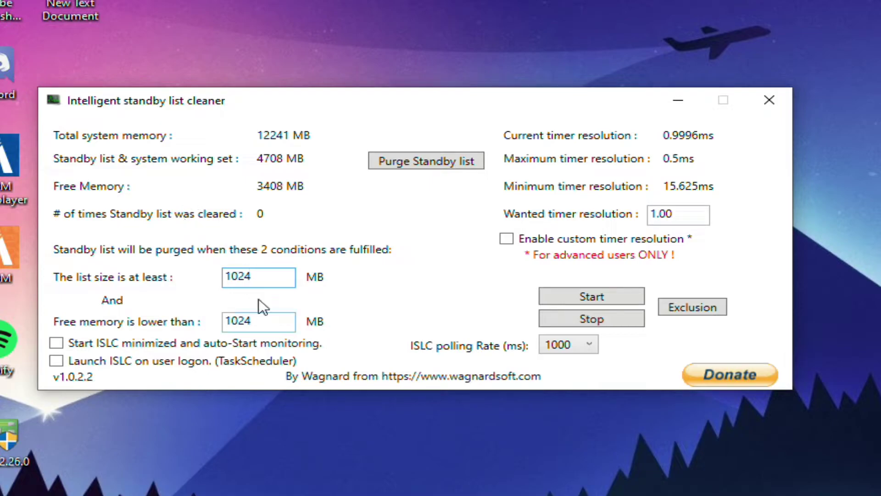
drag(255, 319, 222, 323)
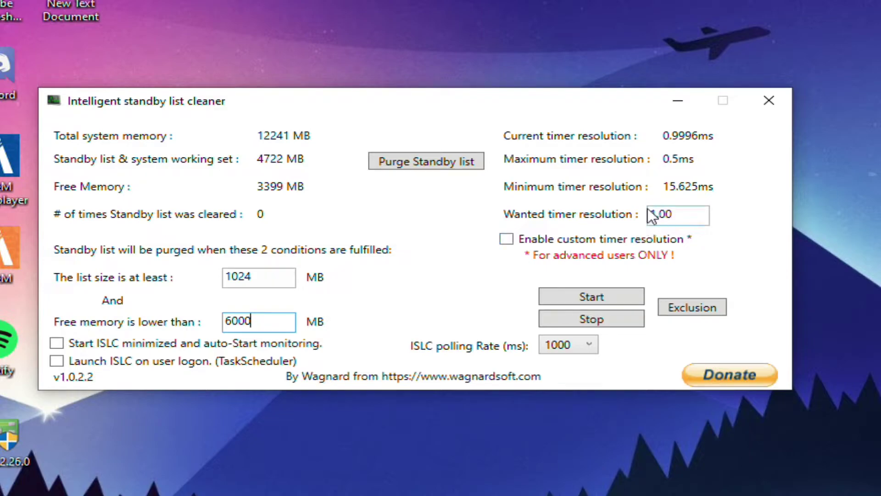
Set the wanted timer resolution to 0.50 and enable custom timer resolution.
click(682, 214)
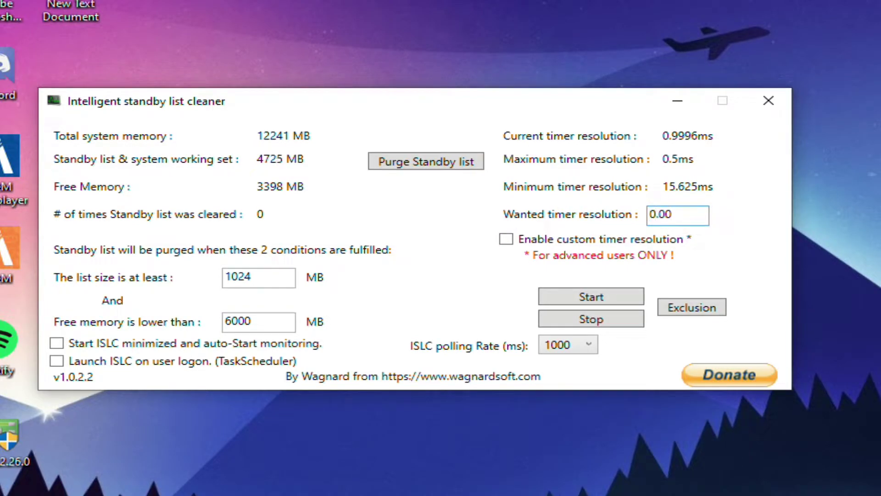
click(665, 214)
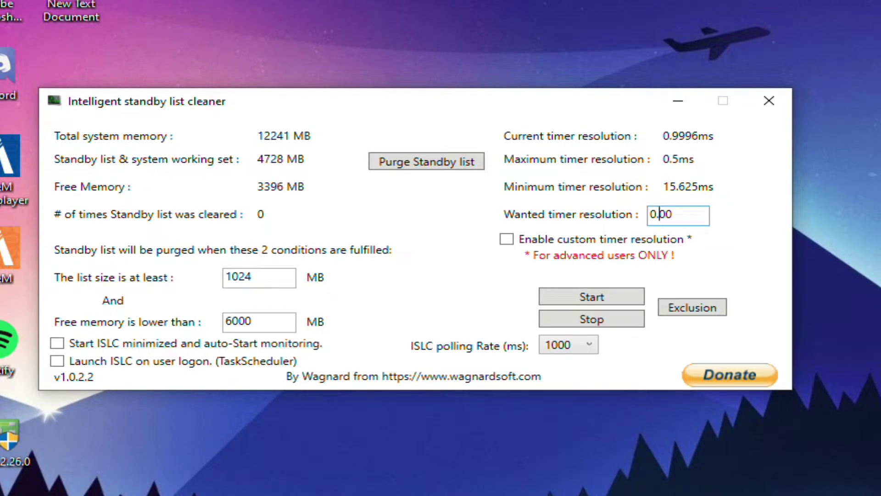
drag(676, 214, 638, 225)
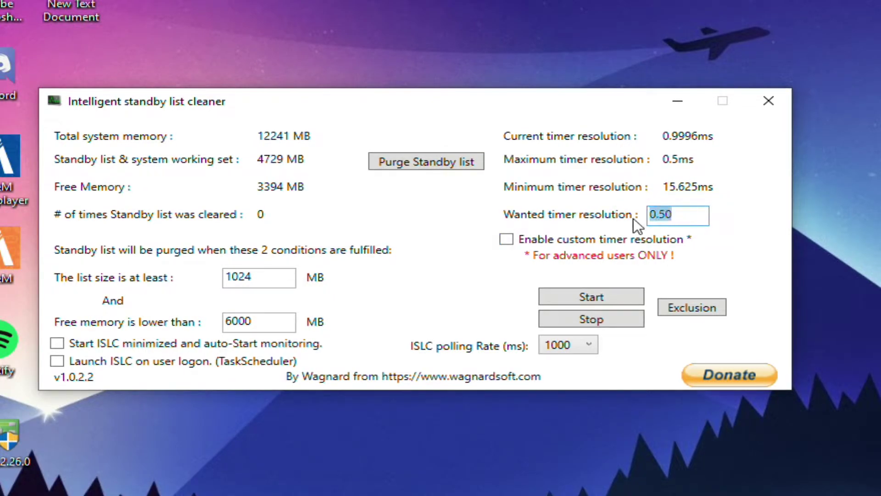
click(507, 239)
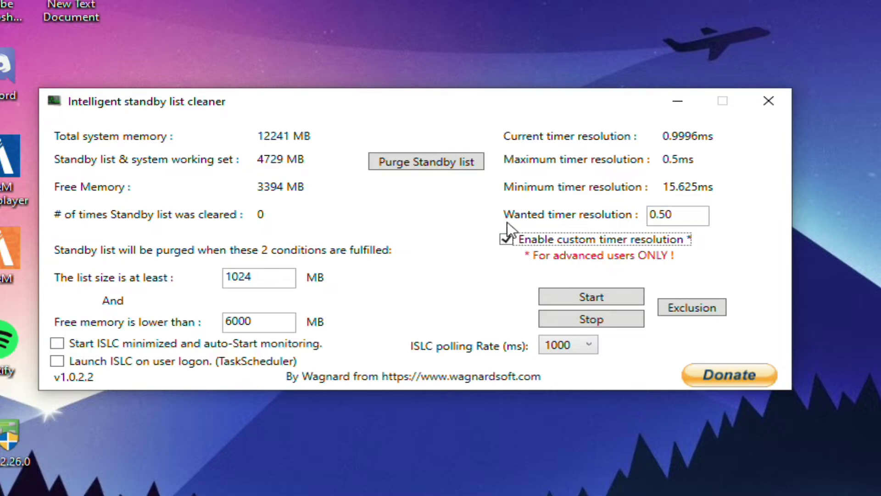
Purge the standby list, start ISLC monitoring and minimize ISLC so it keeps running.
click(437, 166)
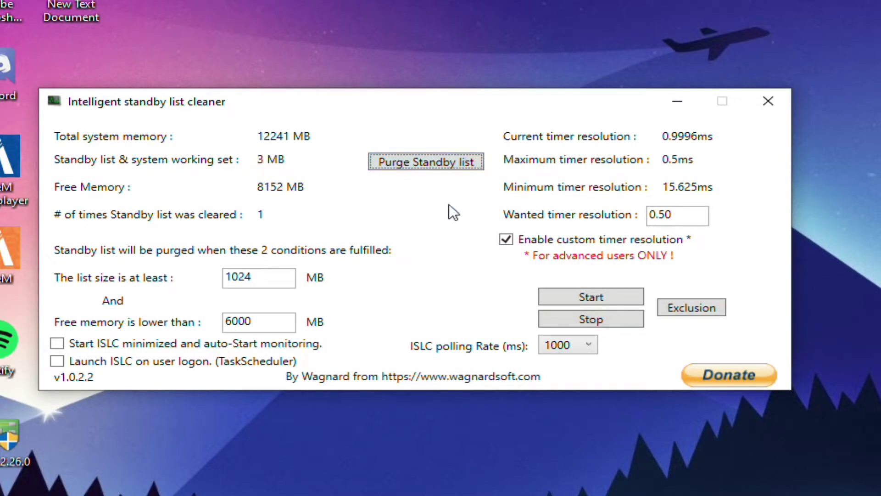
click(582, 297)
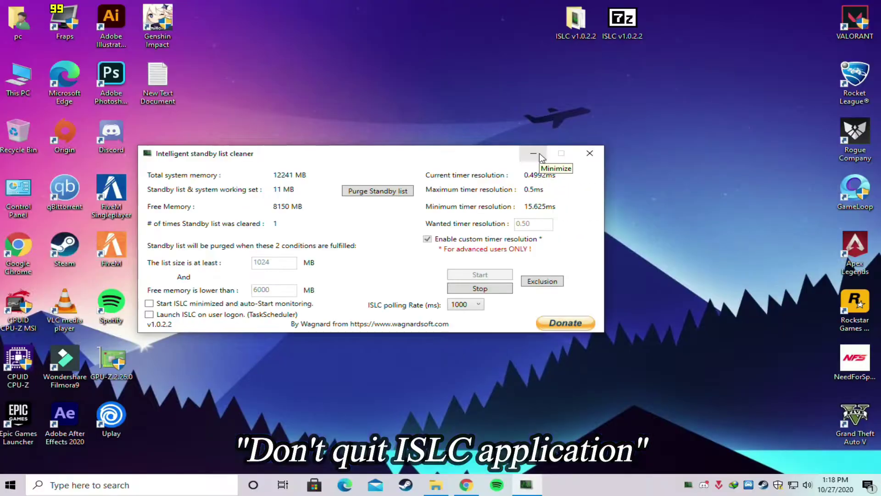
click(686, 104)
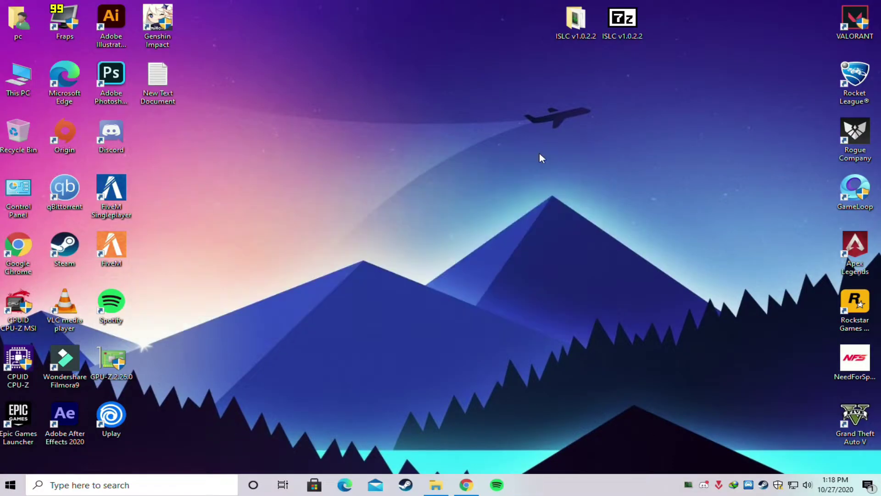
Open the Windows Temp folder by running "temp" from the Run dialog.
right_click(1, 489)
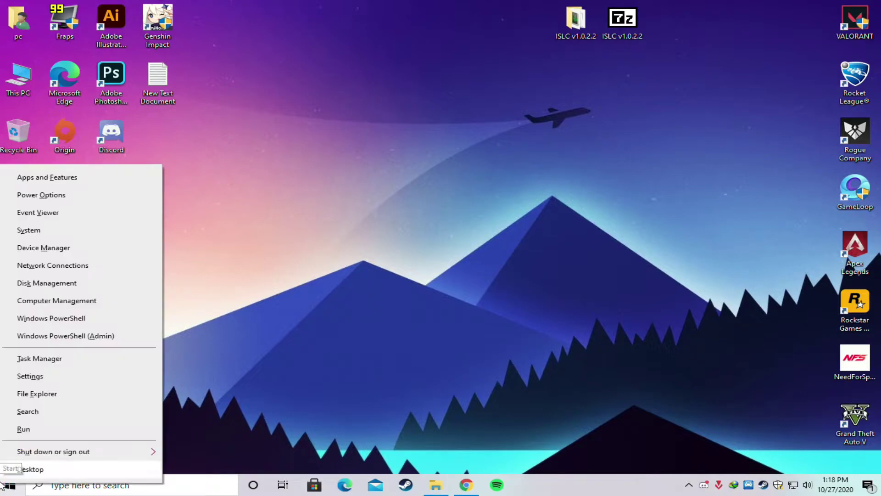
click(21, 426)
key(BackSpace)
text(temp)
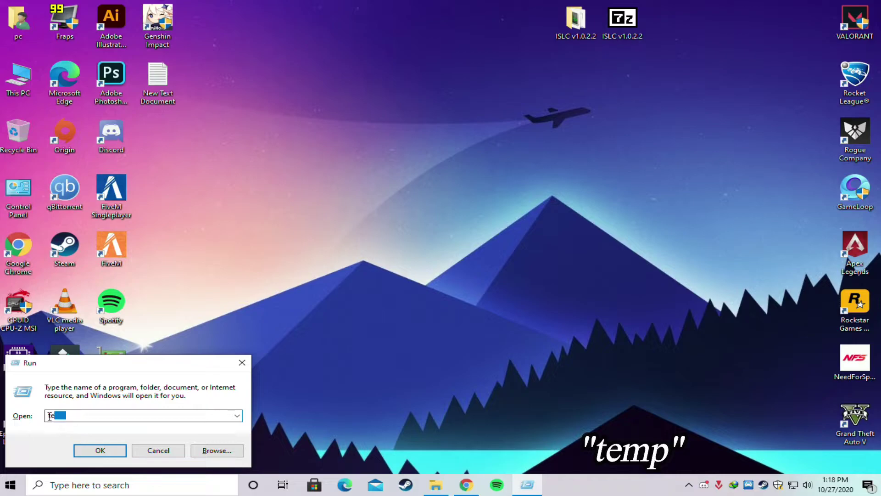
click(111, 451)
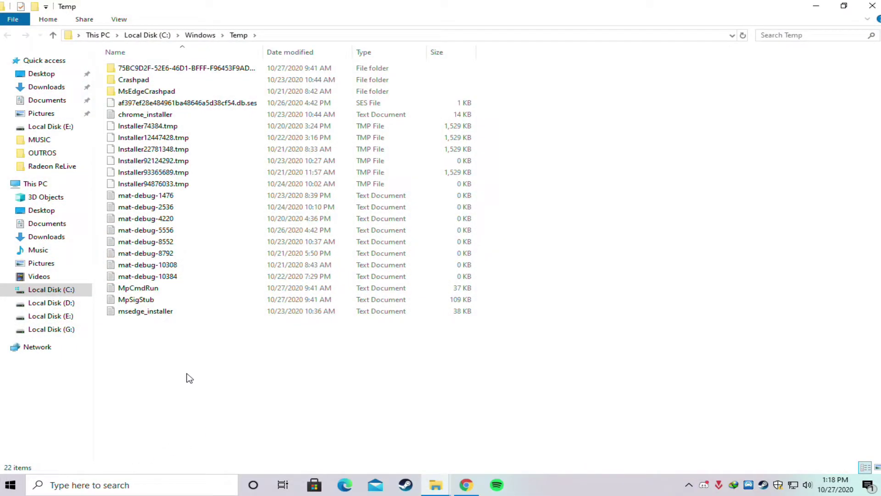
Delete all files and folders in the Windows Temp folder and close its window.
drag(156, 338, 240, 65)
right_click(220, 159)
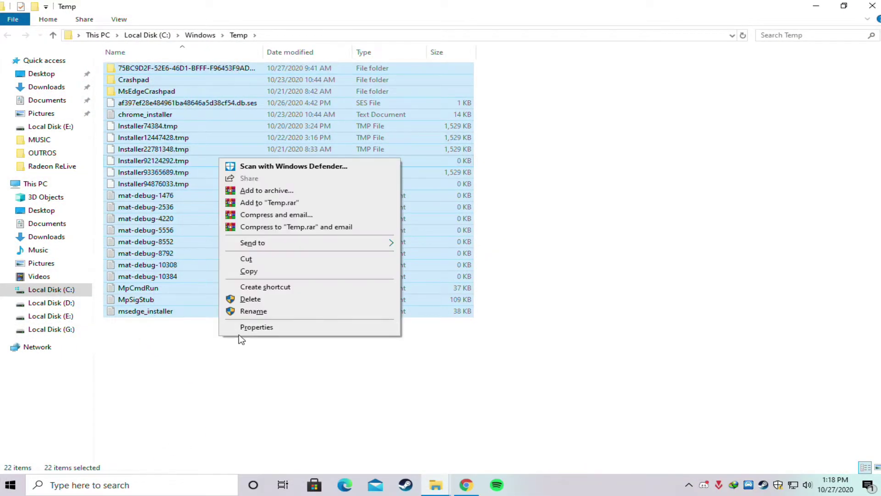
click(250, 299)
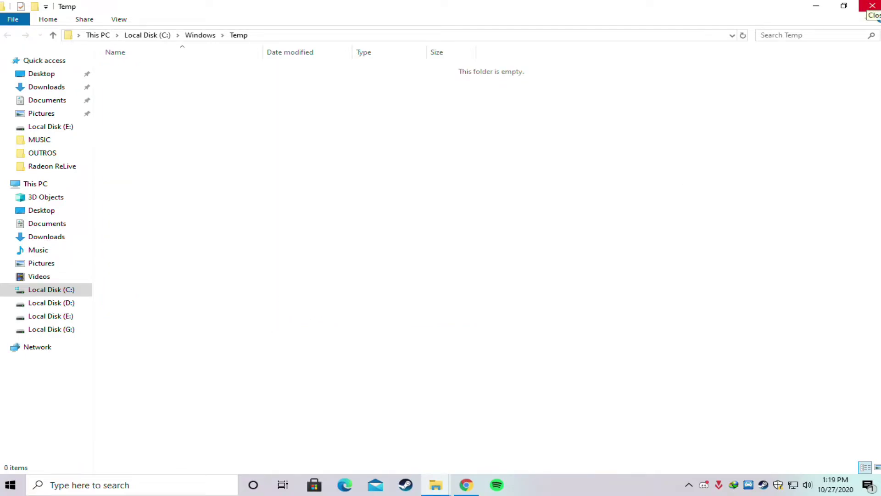
click(871, 5)
Open the Windows Prefetch folder by running "prefetch" from the Run dialog and granting access to it.
key(super+x)
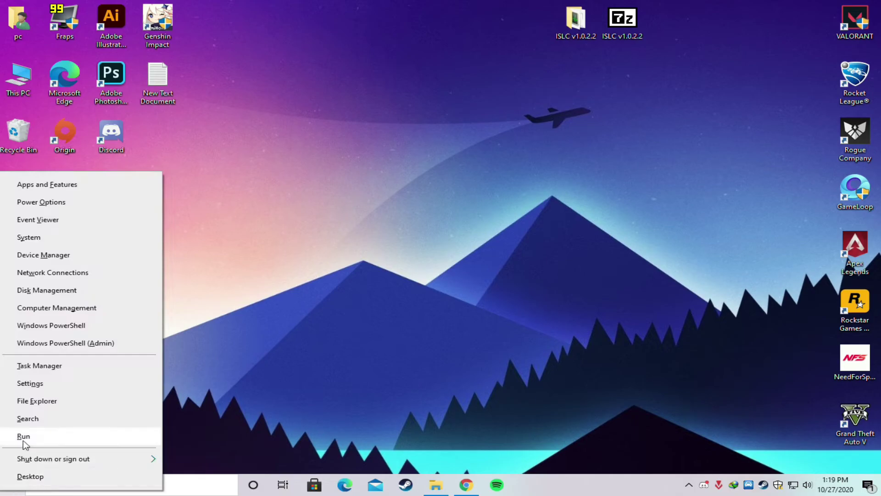
click(39, 438)
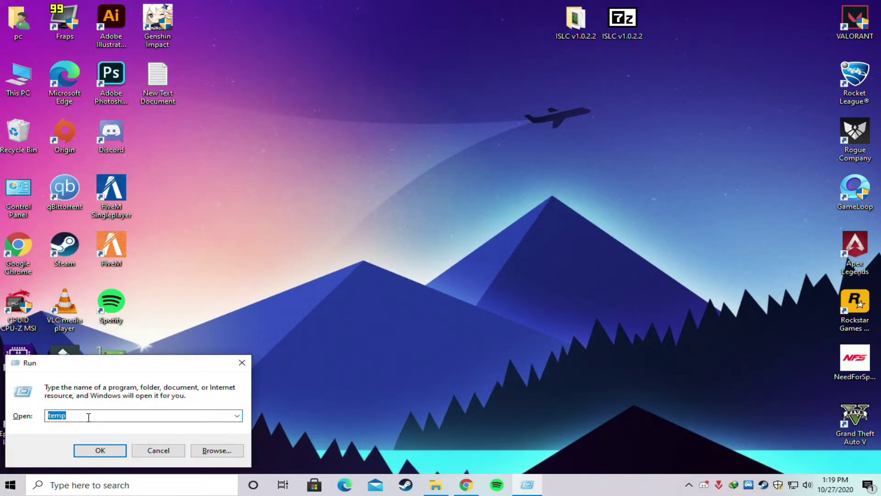
key(BackSpace)
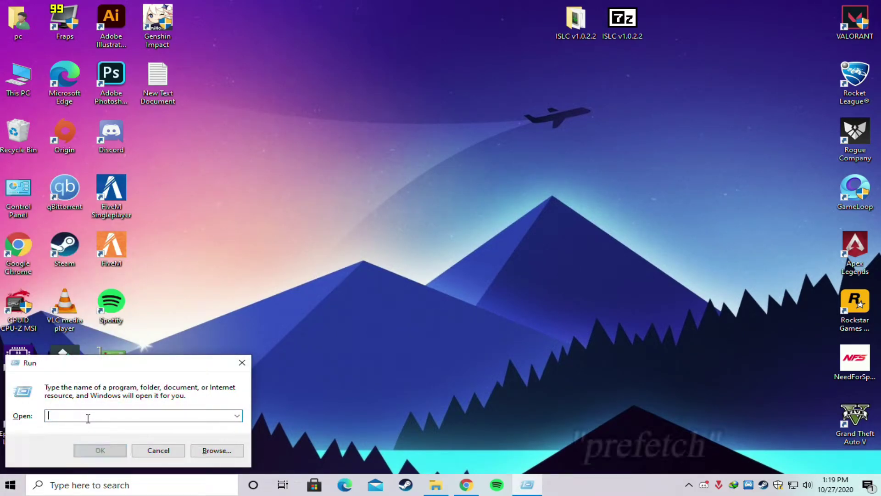
text(prefetch)
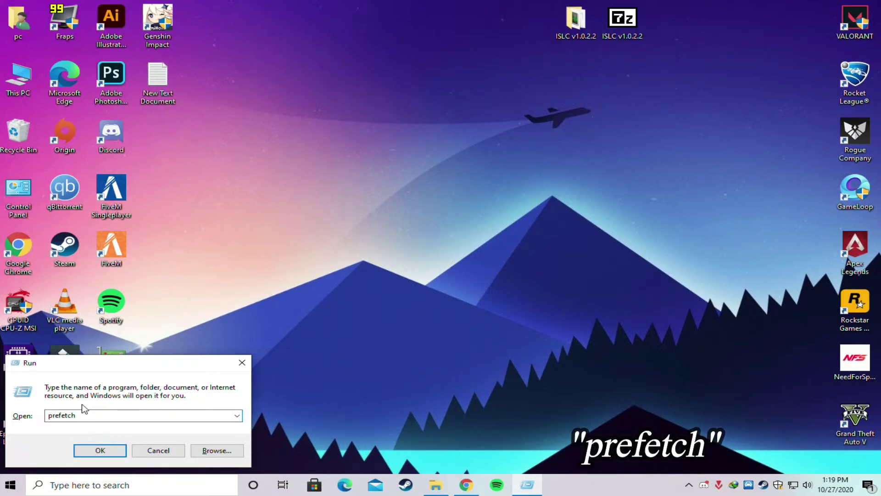
click(101, 450)
click(459, 256)
Delete all files in the Prefetch folder, skipping those in use, and close its window.
drag(512, 61, 183, 494)
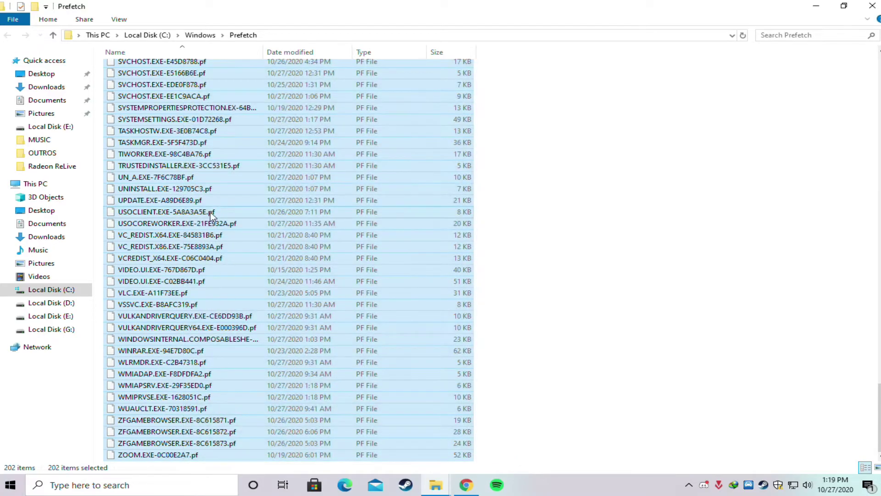
right_click(213, 212)
click(238, 354)
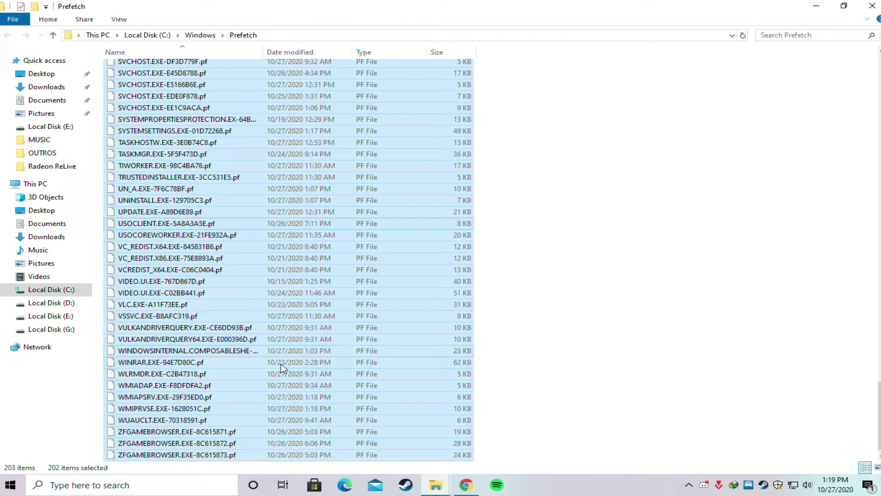
click(132, 188)
click(289, 208)
click(289, 205)
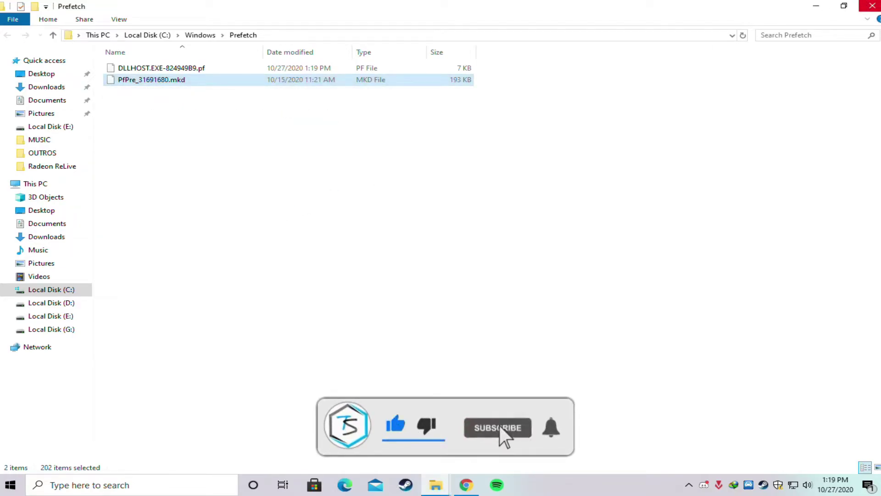
click(872, 5)
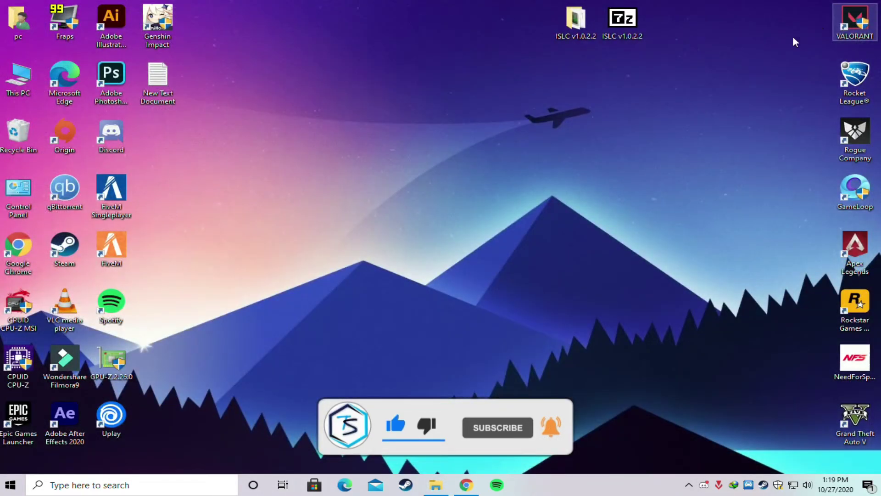
Open AMD Radeon Software from the desktop and maximize its window.
right_click(443, 81)
click(470, 129)
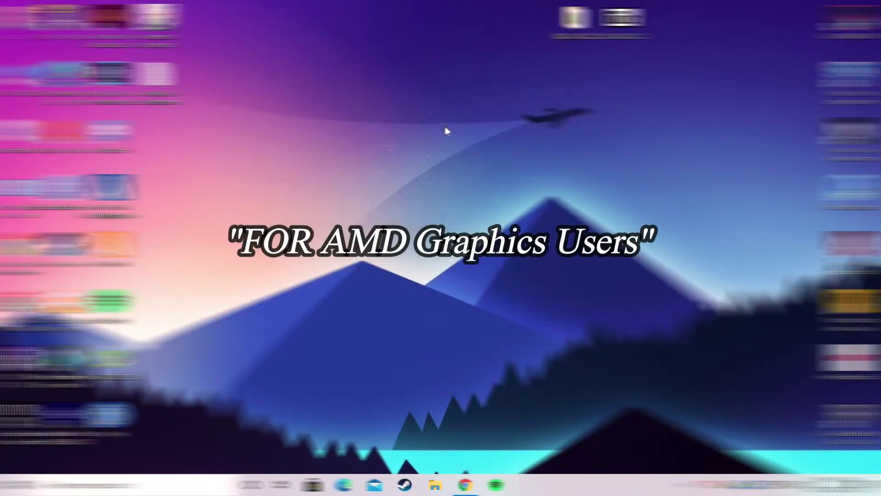
right_click(389, 141)
click(414, 145)
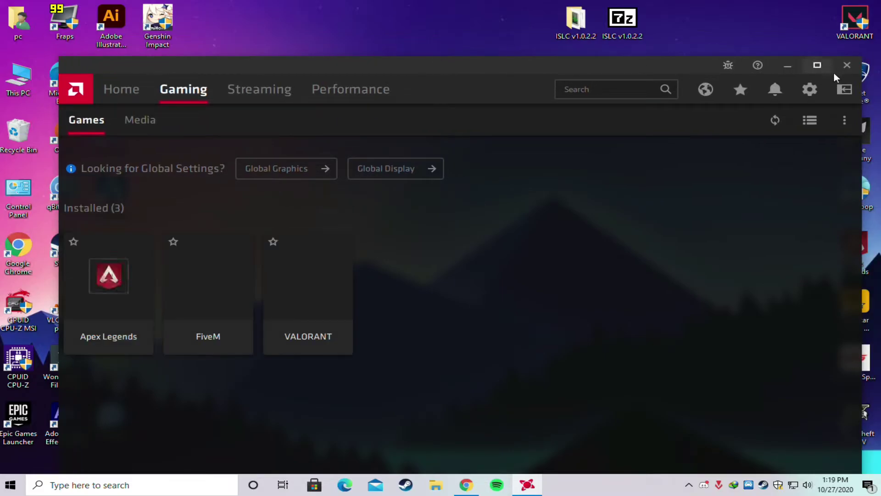
click(822, 68)
Add the GenshinImpact application from Genshinimpact\Genshin Impact Game on Local Disk (E:) to the Radeon games list.
click(871, 63)
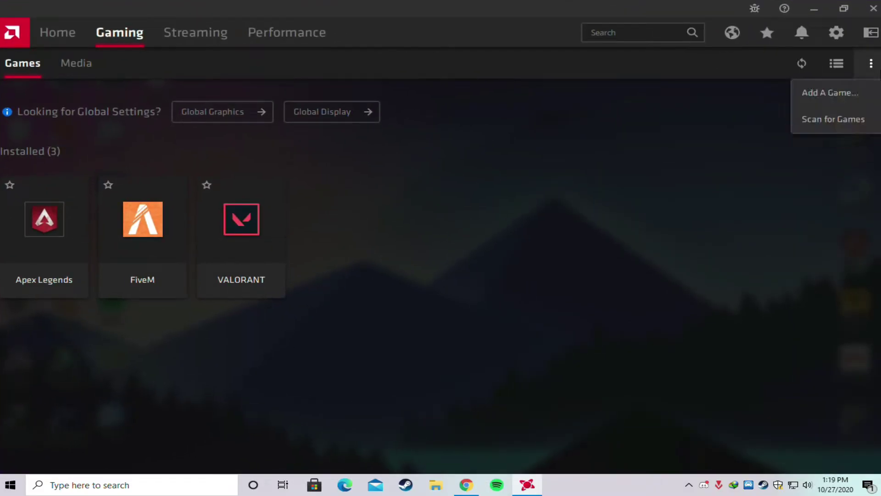
click(796, 93)
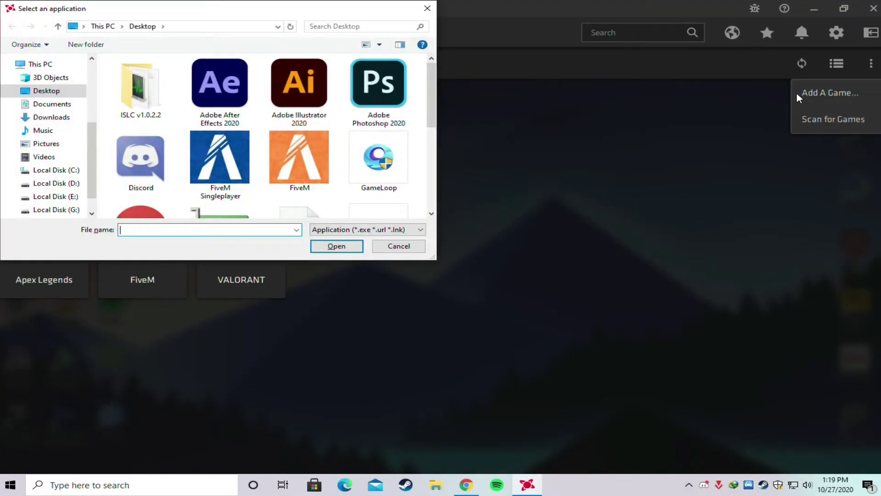
mouse_move(430, 100)
mouse_down()
mouse_move(431, 176)
mouse_move(439, 92)
mouse_move(427, 103)
mouse_up()
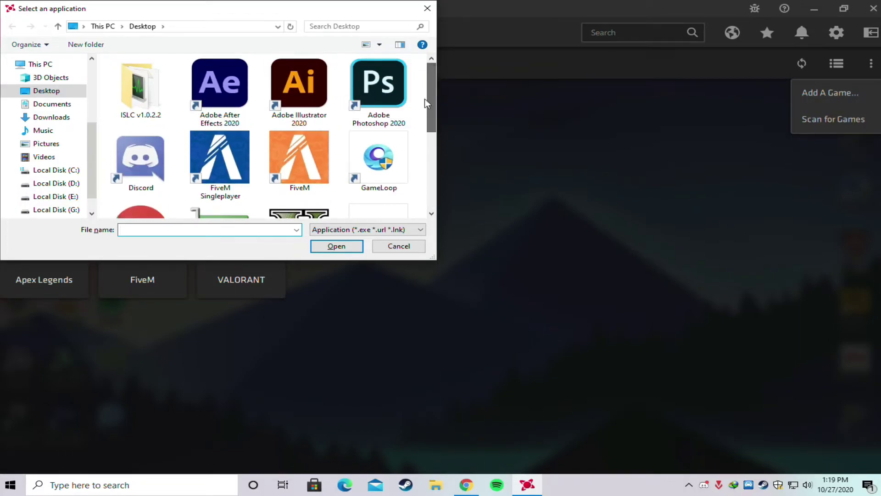
click(54, 196)
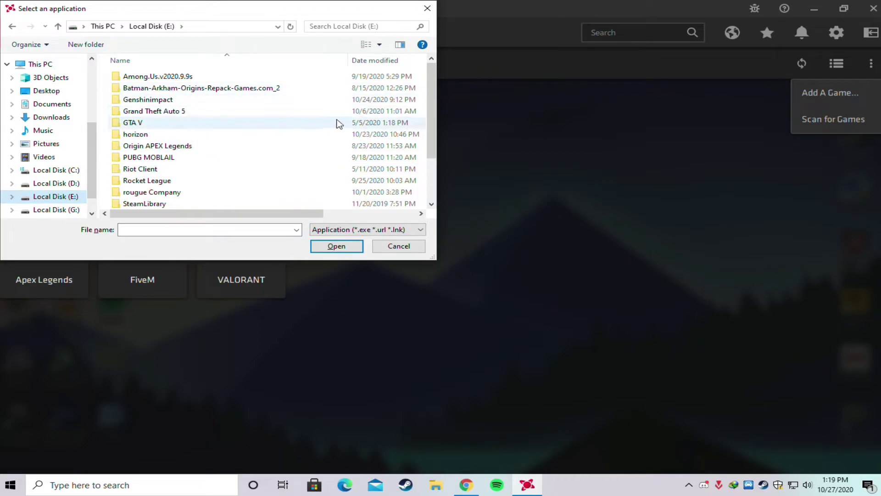
double_click(167, 99)
double_click(152, 76)
click(152, 87)
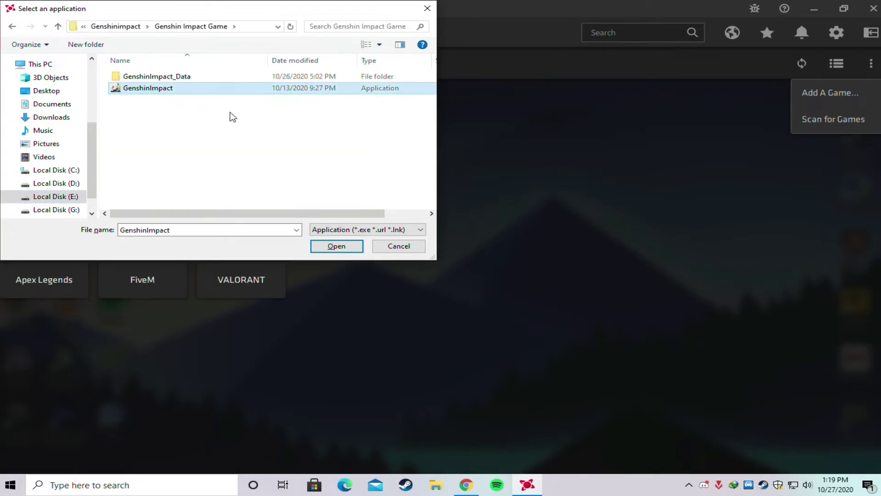
click(336, 248)
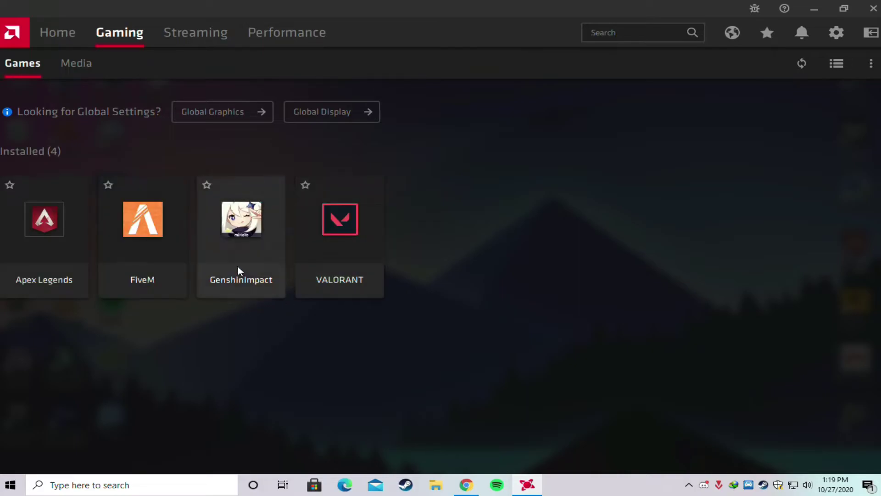
In the GenshinImpact game's graphics settings, enable Radeon Anti-Lag and set Wait for Vertical Refresh to Always off.
click(247, 229)
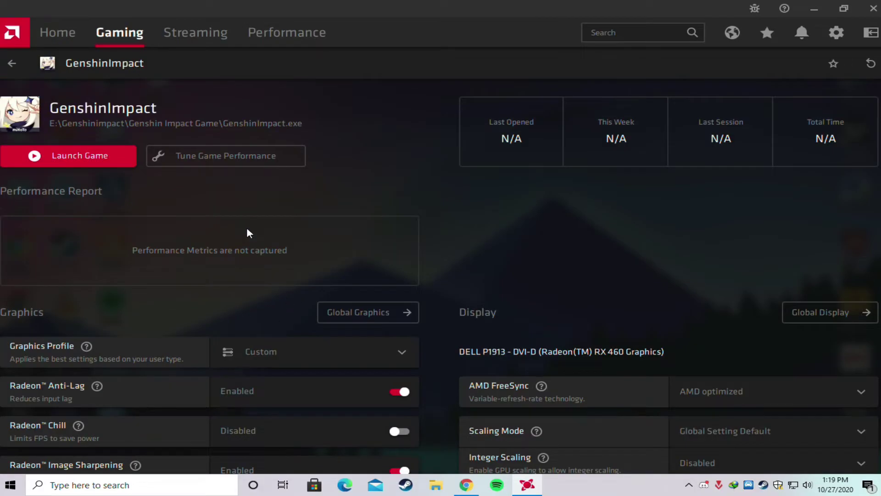
scroll(440, 275, down, 4)
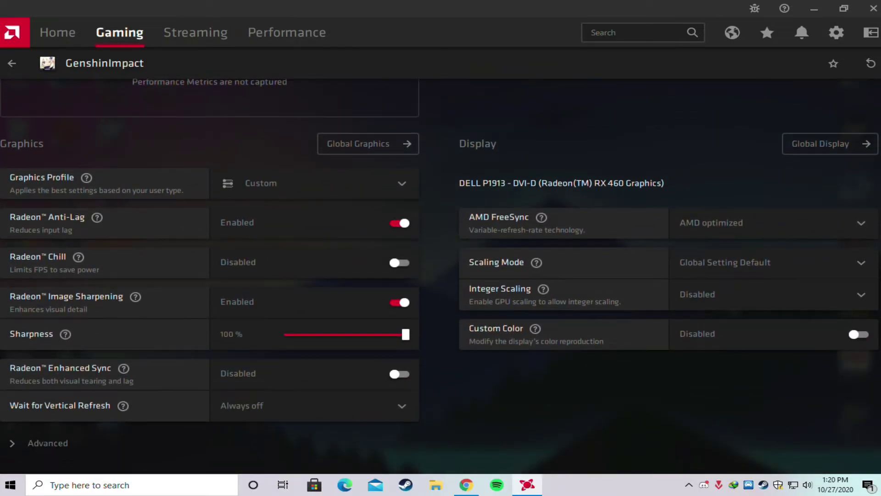
click(65, 448)
click(406, 222)
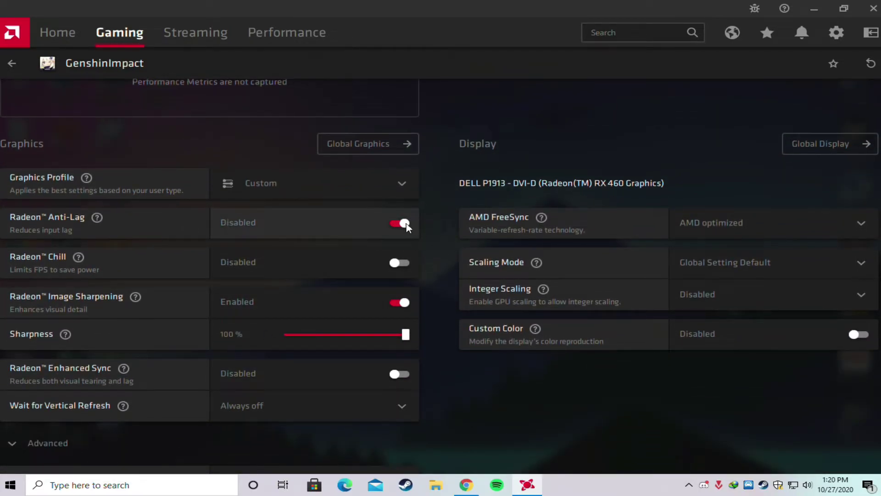
click(404, 224)
scroll(404, 224, down, 3)
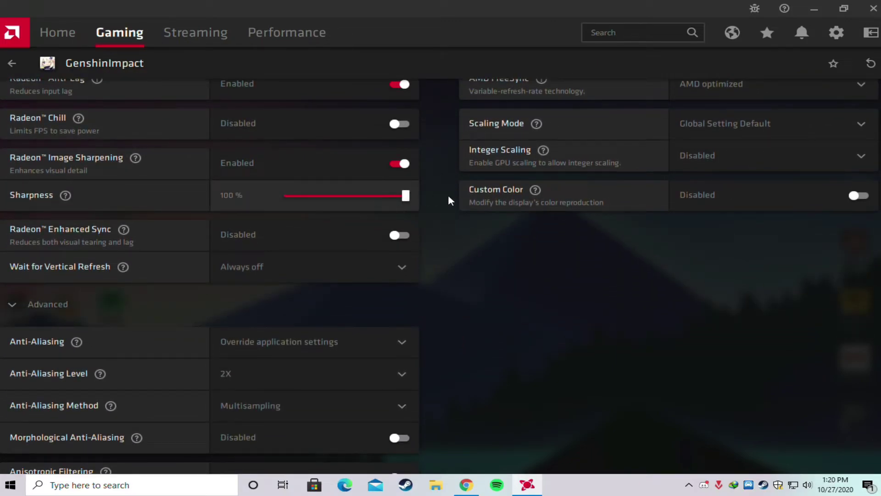
click(283, 274)
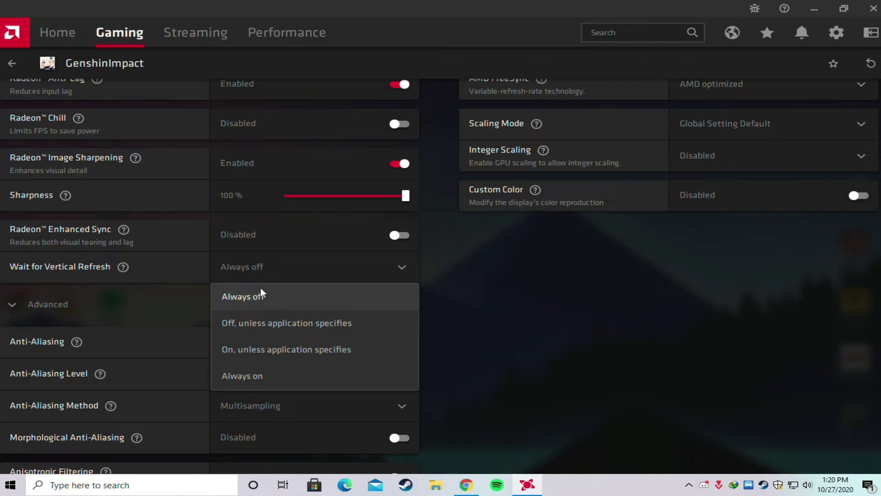
click(247, 297)
Set the game's Anti-Aliasing to Override application settings, with level 2X and method Multisampling.
scroll(263, 299, down, 3)
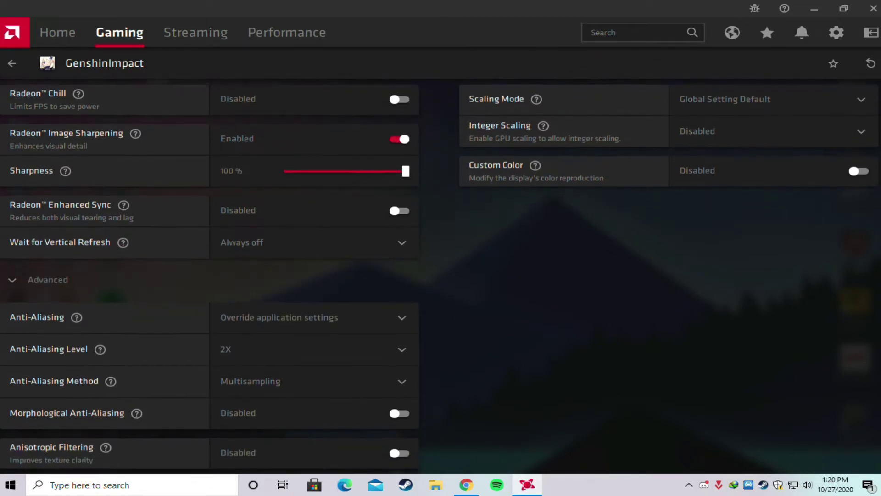
click(329, 196)
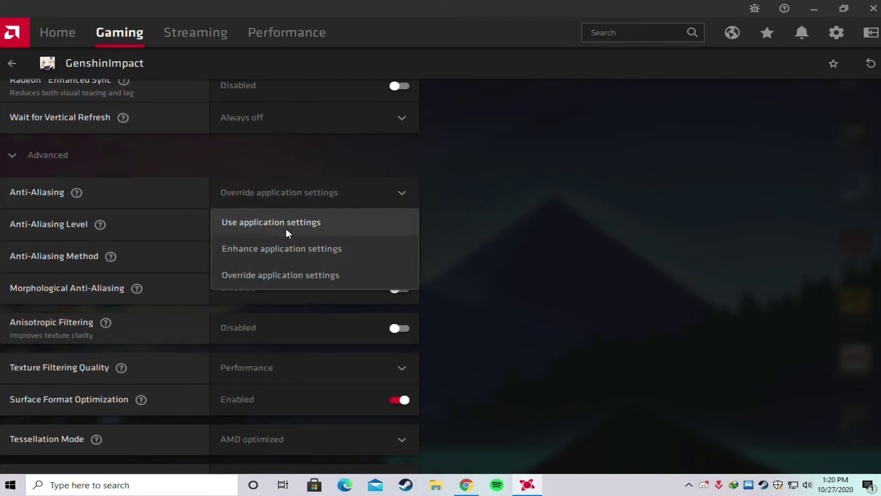
click(241, 274)
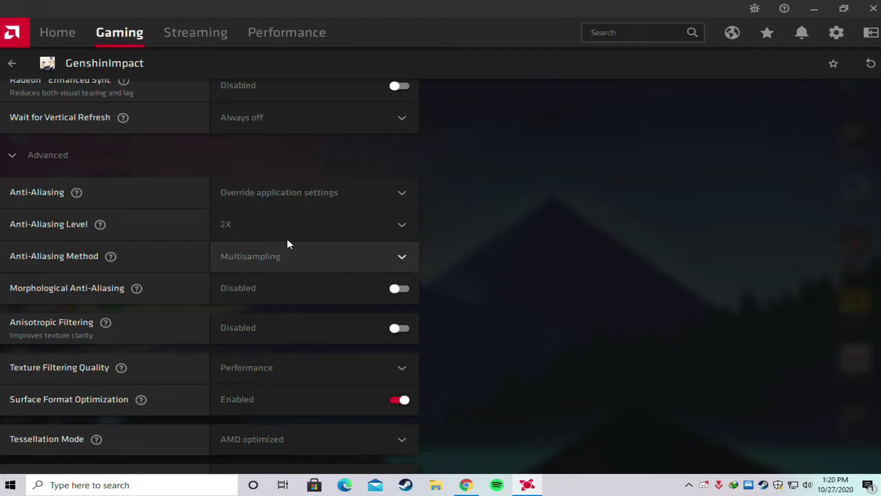
click(276, 232)
click(244, 254)
click(275, 257)
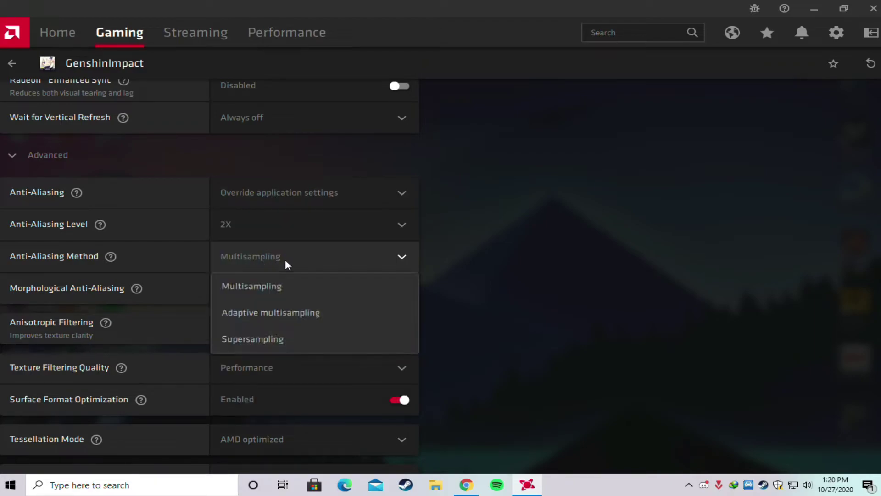
click(250, 286)
scroll(490, 285, down, 1)
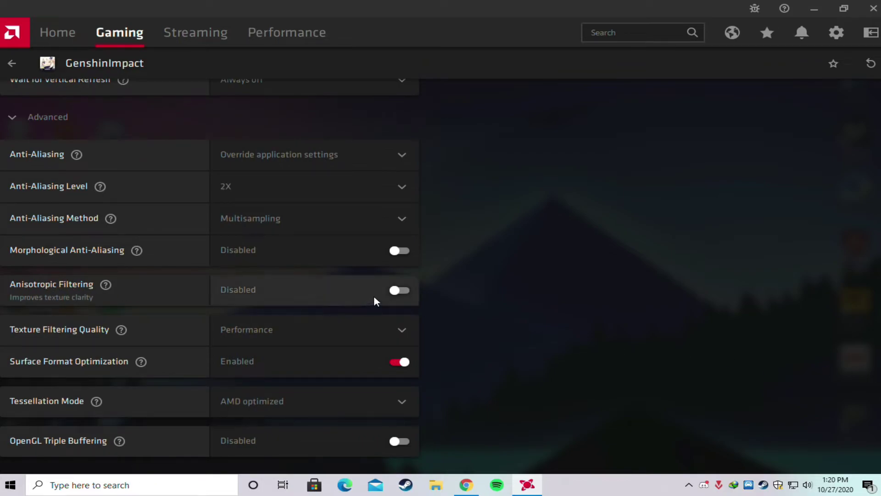
Set Texture Filtering Quality to Performance and Tessellation Mode to AMD optimized, closing Radeon Software when done.
click(352, 337)
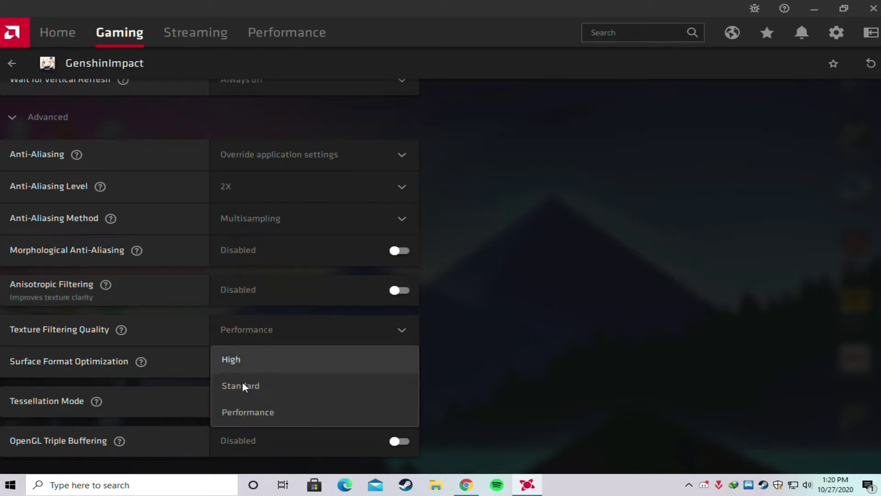
click(256, 415)
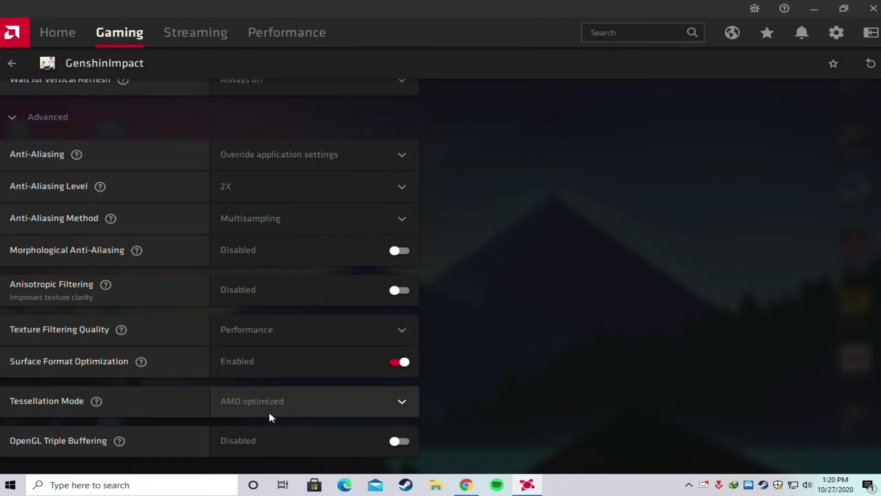
click(268, 412)
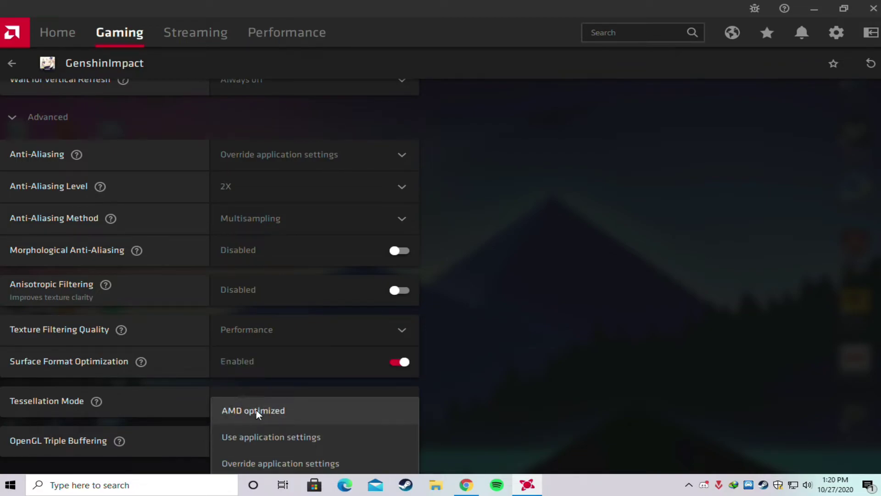
click(272, 409)
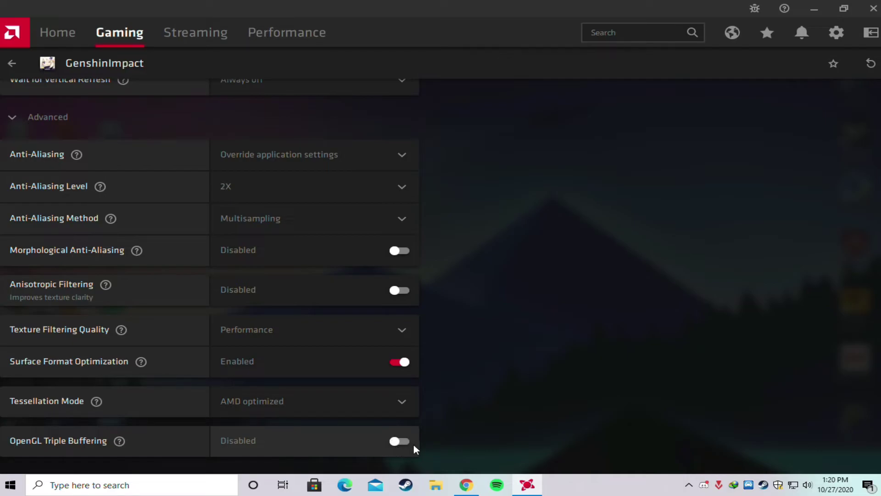
click(872, 8)
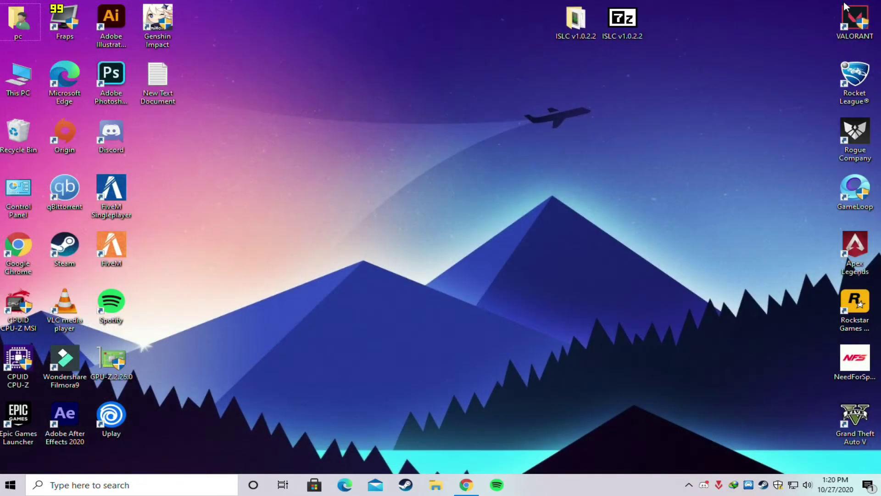
Open the Genshin Impact launcher from the desktop, allow it to make changes, and launch the game.
double_click(160, 35)
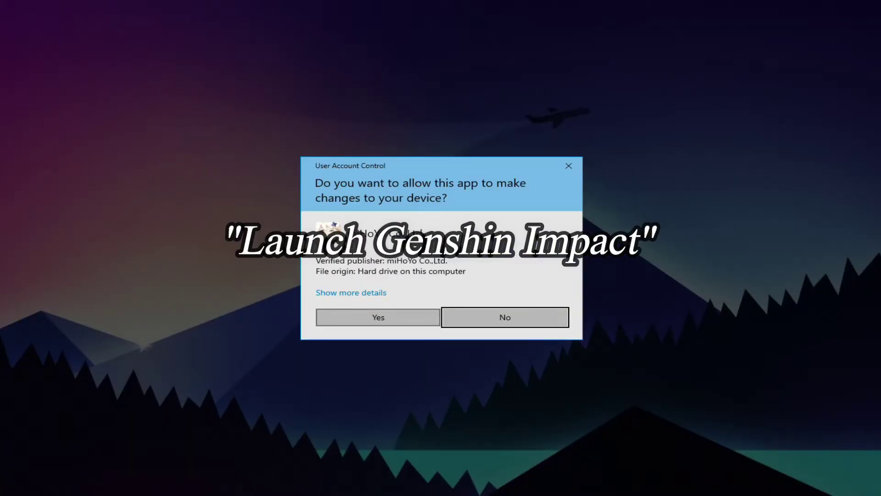
click(401, 316)
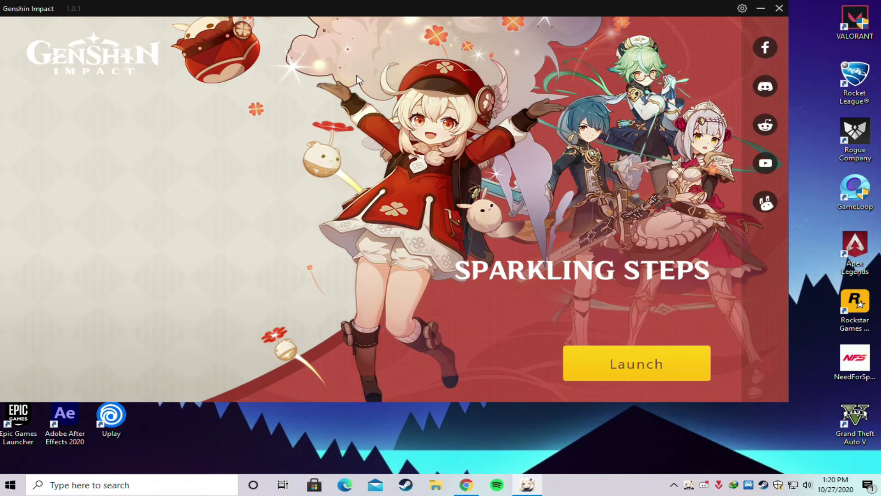
drag(387, 18, 397, 49)
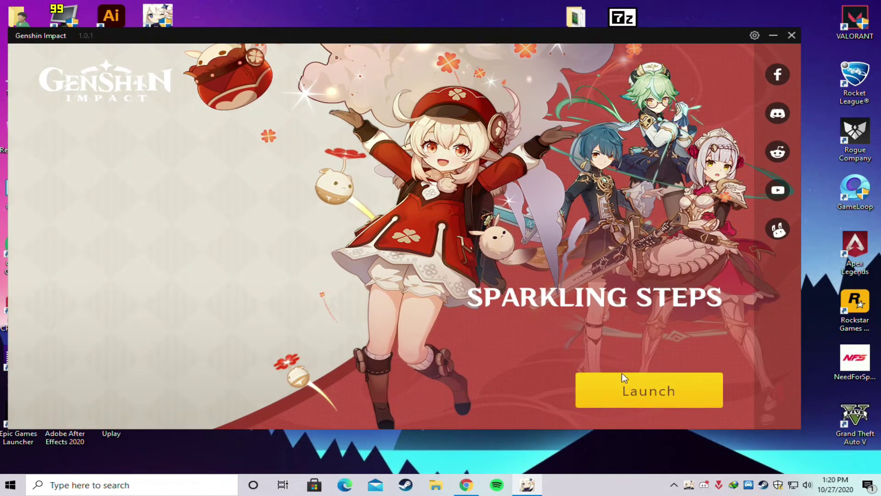
click(639, 387)
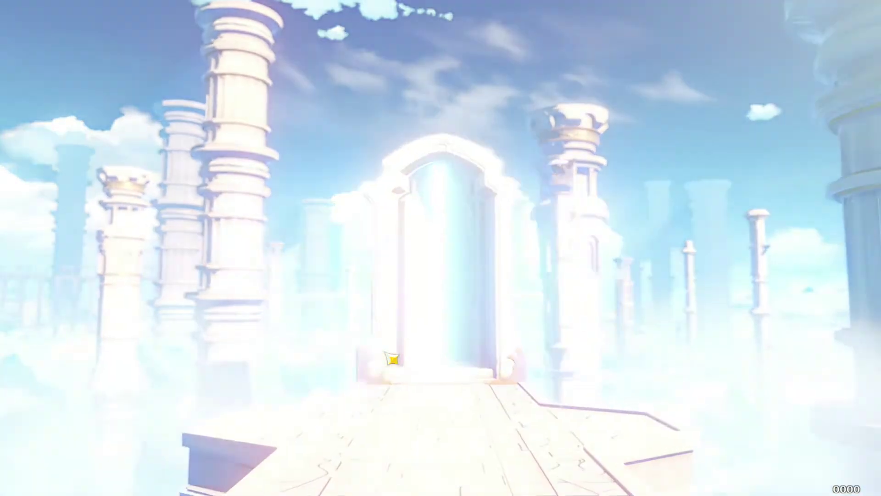
Enter the game world from the door screen and open the in-game graphics settings.
click(392, 359)
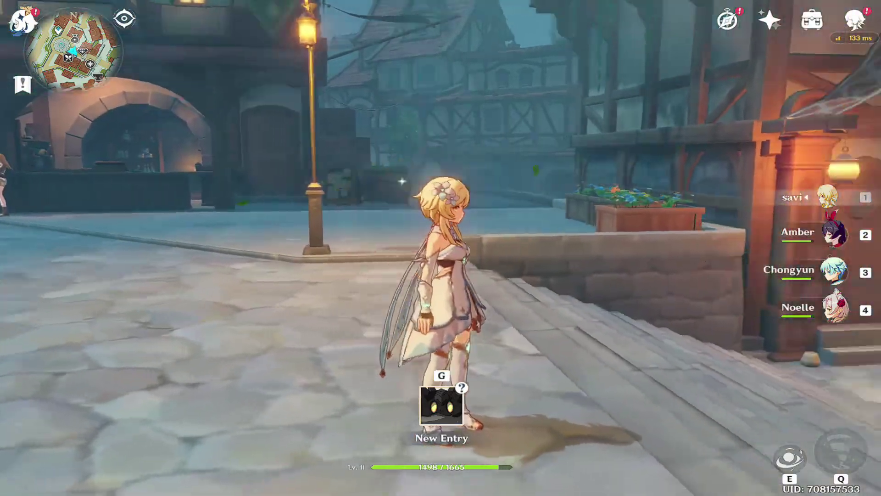
key(Escape)
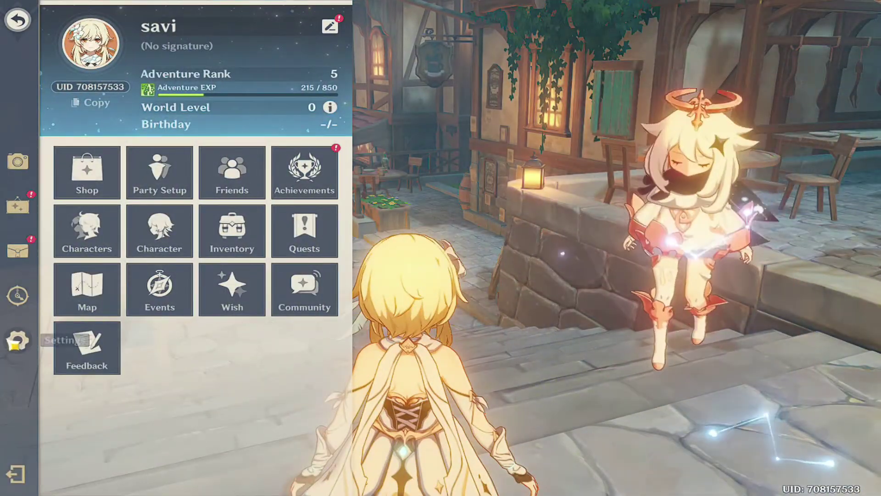
key(Escape)
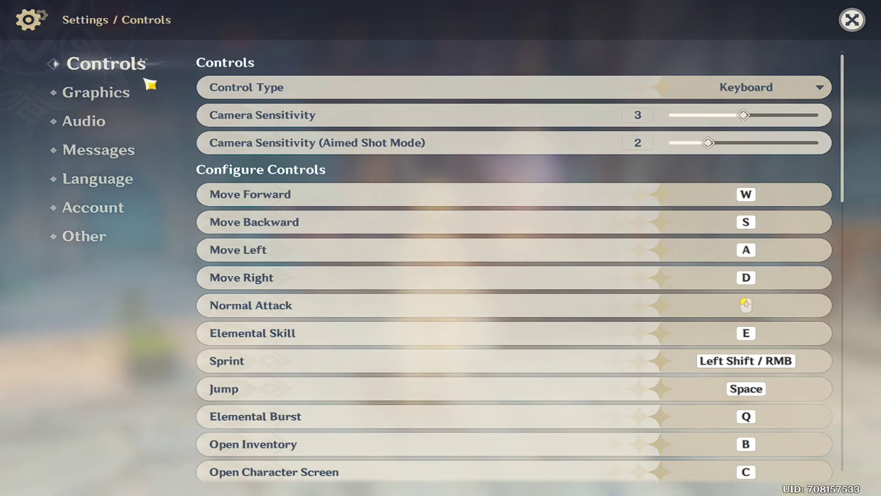
click(131, 94)
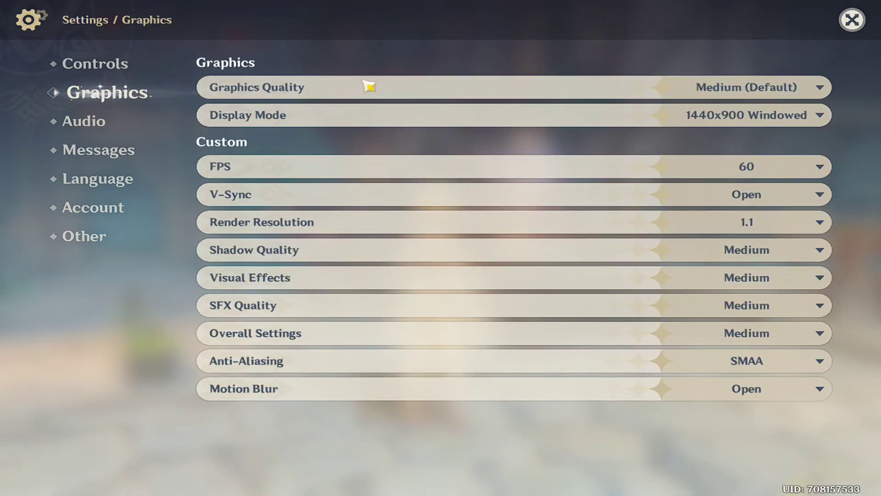
Set the overall Graphics Quality to Low and keep FPS at 60.
click(675, 90)
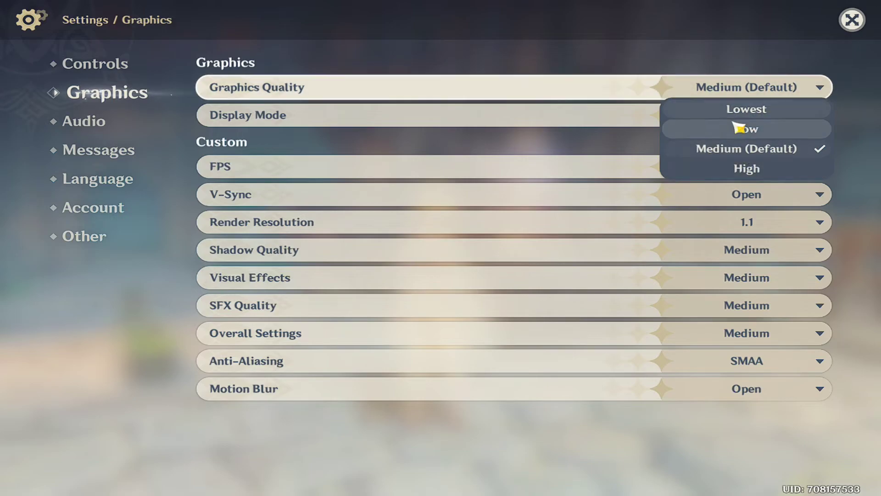
click(686, 129)
click(729, 173)
click(740, 210)
Set V-Sync to Close and Render Resolution to 0.8.
click(730, 196)
click(752, 217)
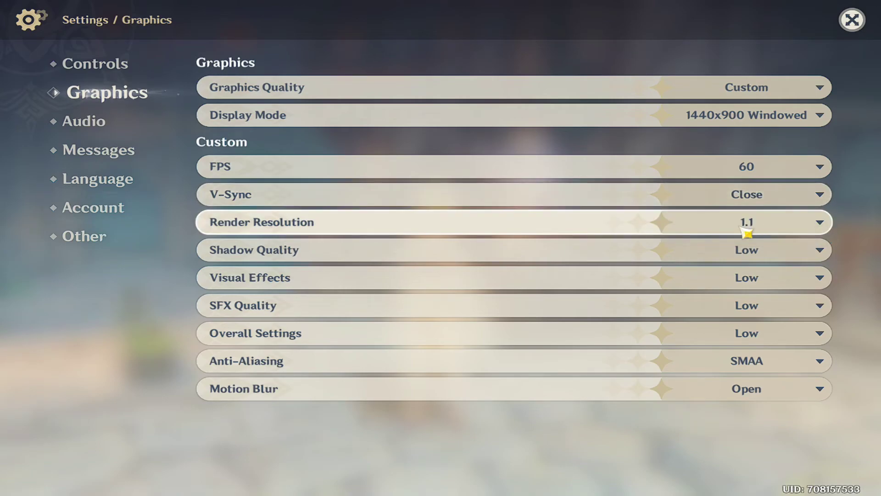
click(748, 222)
click(754, 250)
Use Low for Shadow Quality, Visual Effects, SFX Quality and Overall Settings.
click(753, 249)
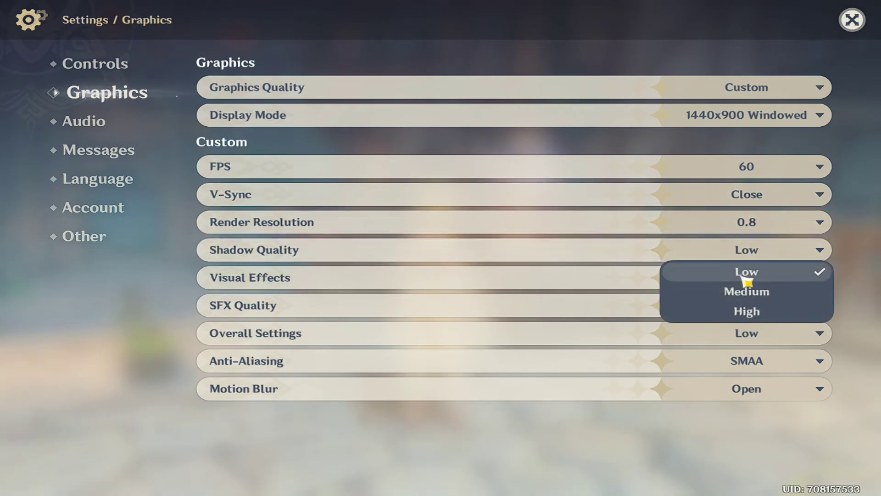
click(755, 288)
click(755, 285)
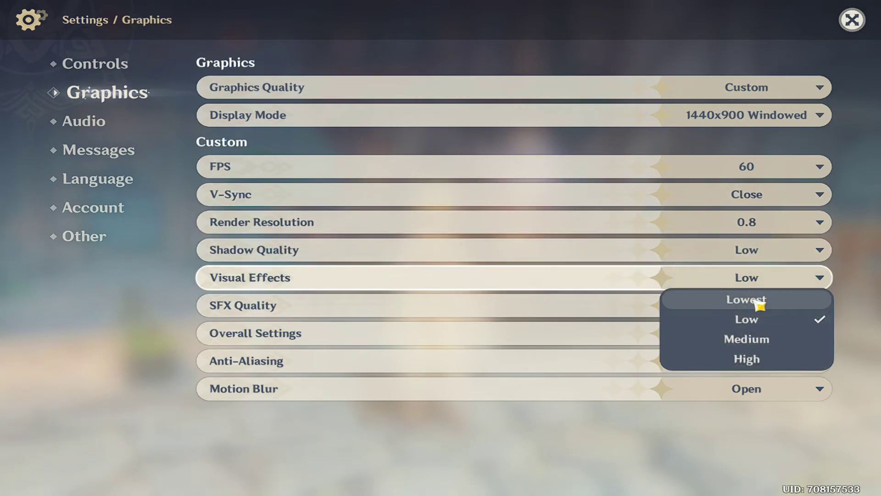
click(758, 323)
click(715, 318)
click(740, 330)
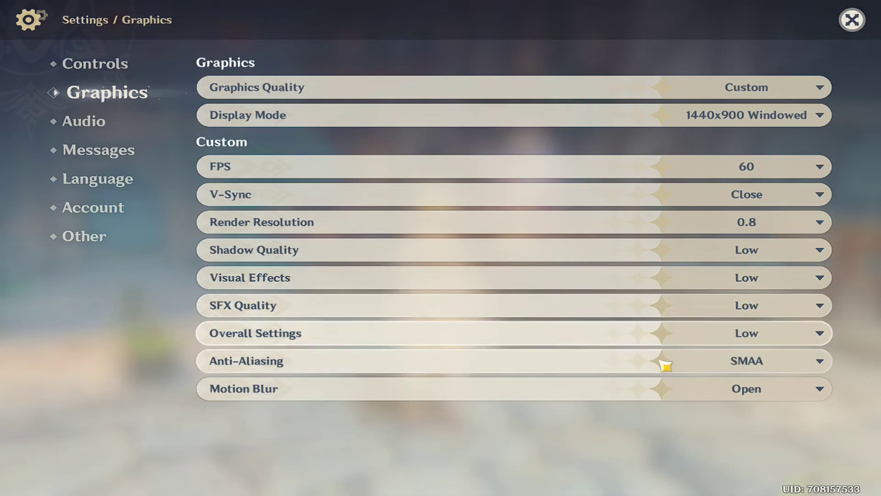
Keep Anti-Aliasing on SMAA and set Motion Blur to Close, leaving the settings when done.
click(713, 365)
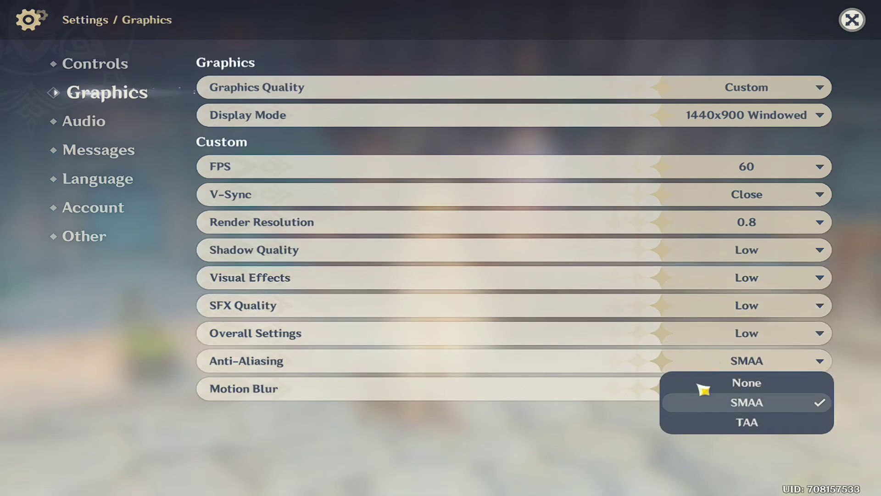
click(745, 406)
click(748, 393)
click(740, 412)
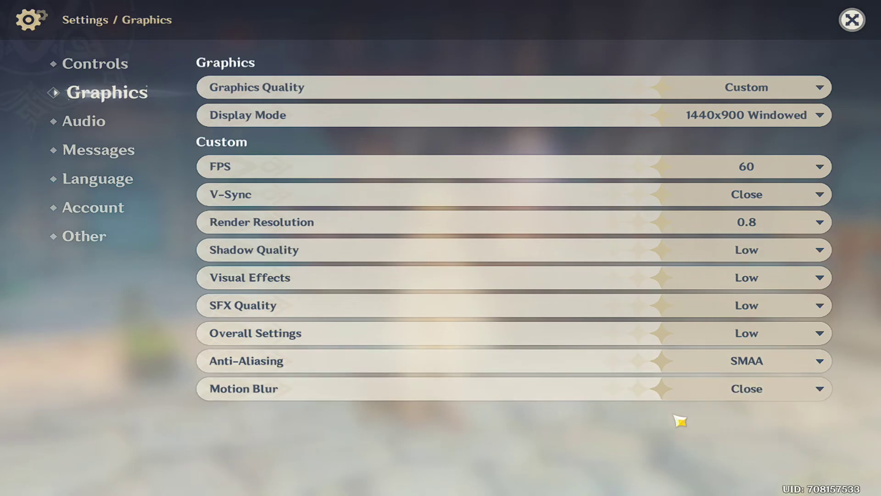
key(Escape)
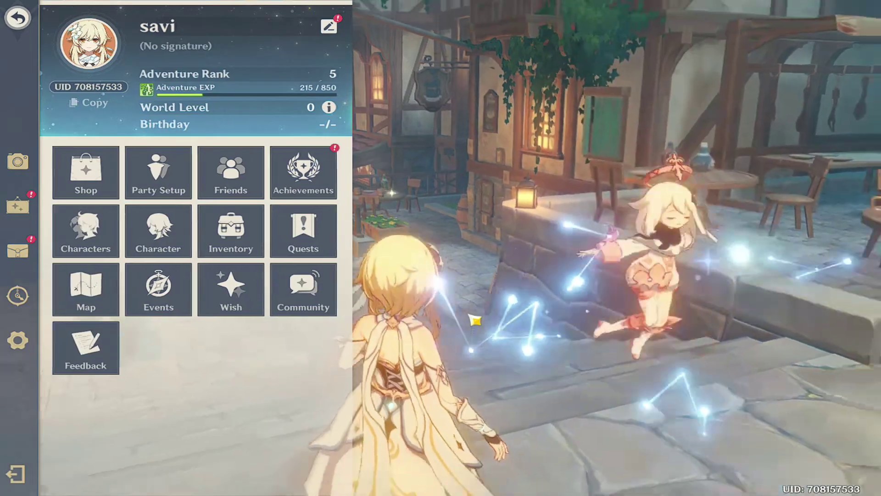